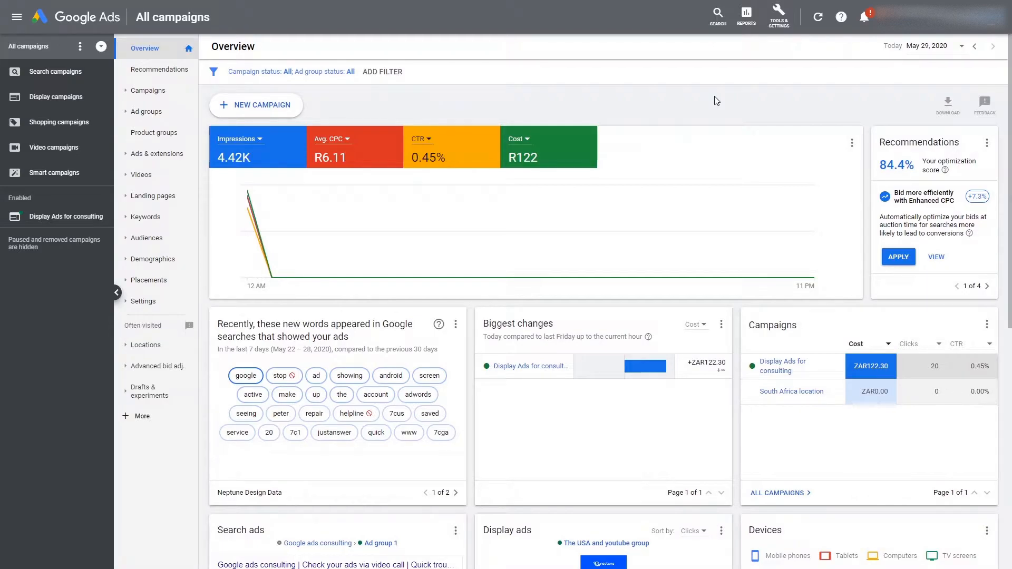
left_click(779, 16)
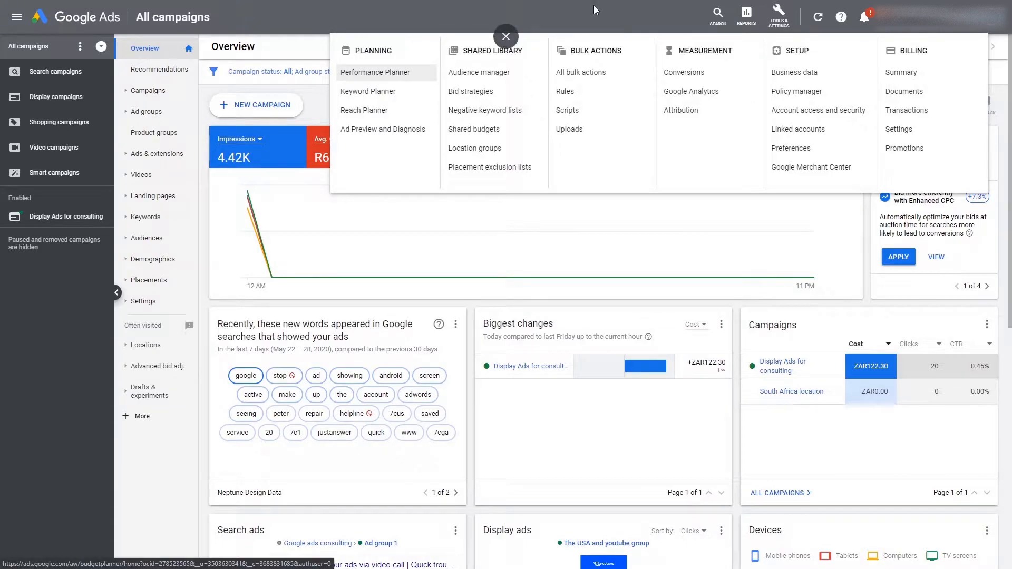
left_click(400, 250)
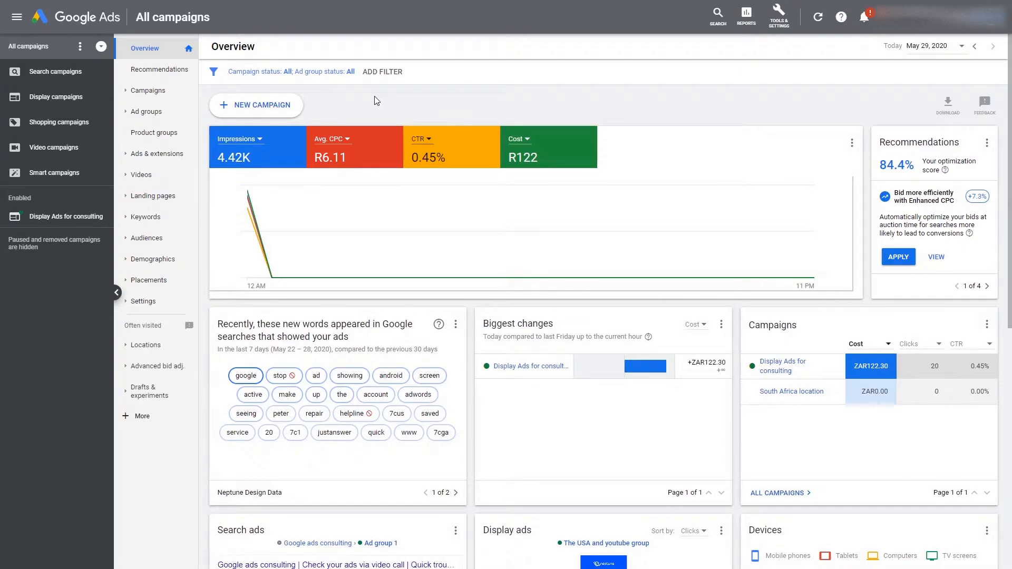
Start a new campaign from the video campaigns, with Sales as the goal and Video as the campaign type
left_click(44, 148)
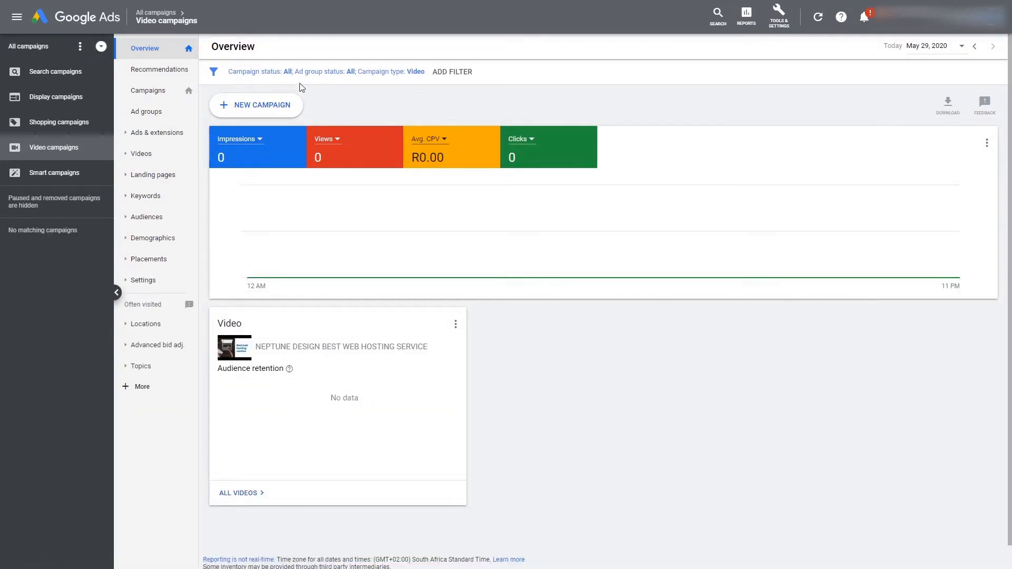
left_click(275, 106)
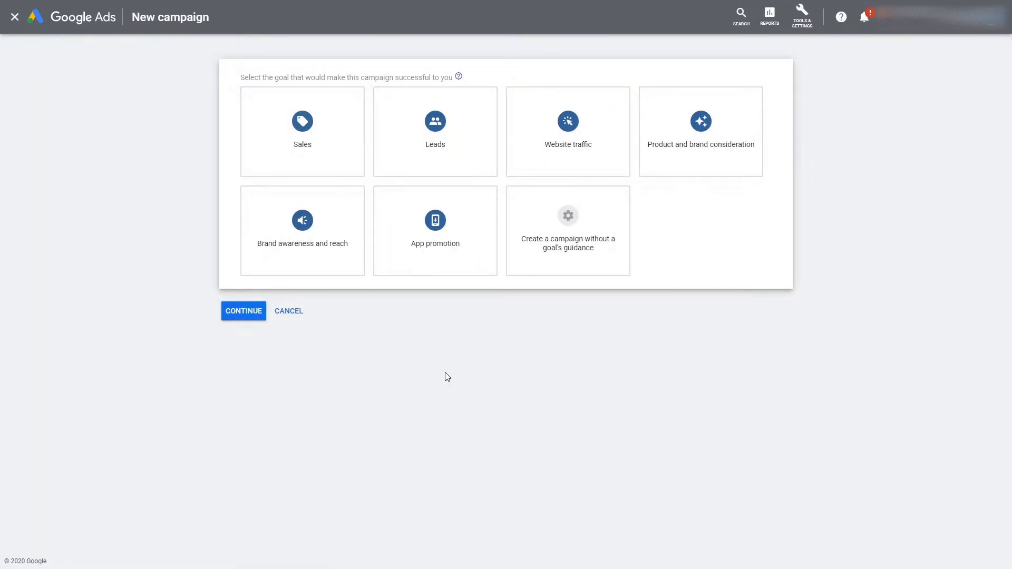
left_click(306, 153)
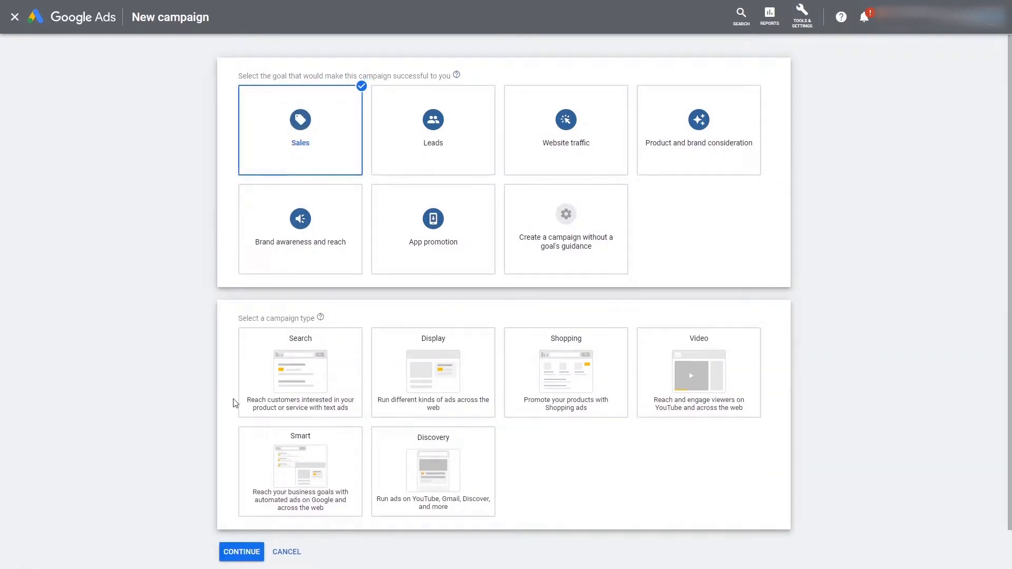
left_click(687, 363)
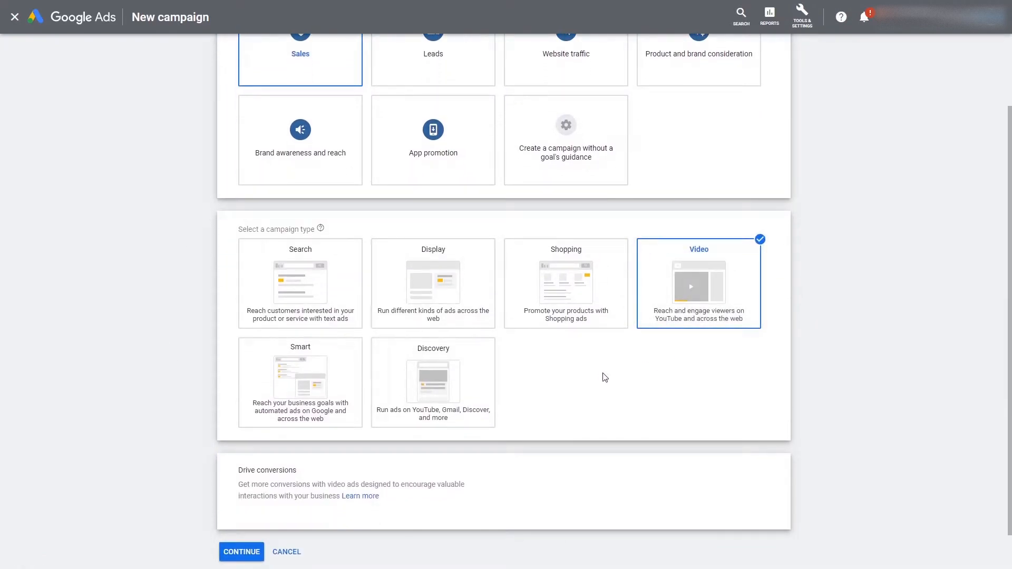
scroll(685, 326, "down", 2)
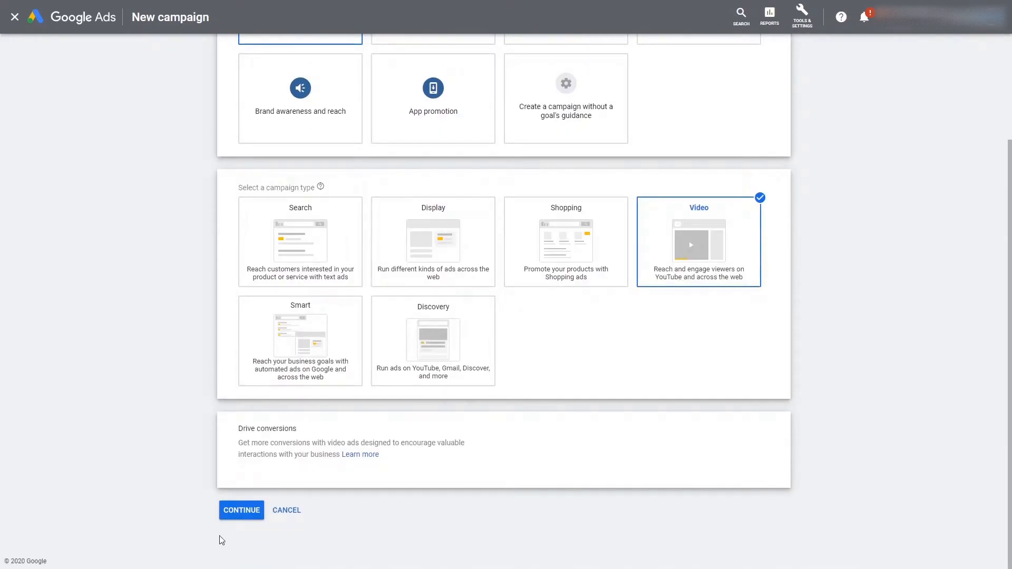
left_click(241, 512)
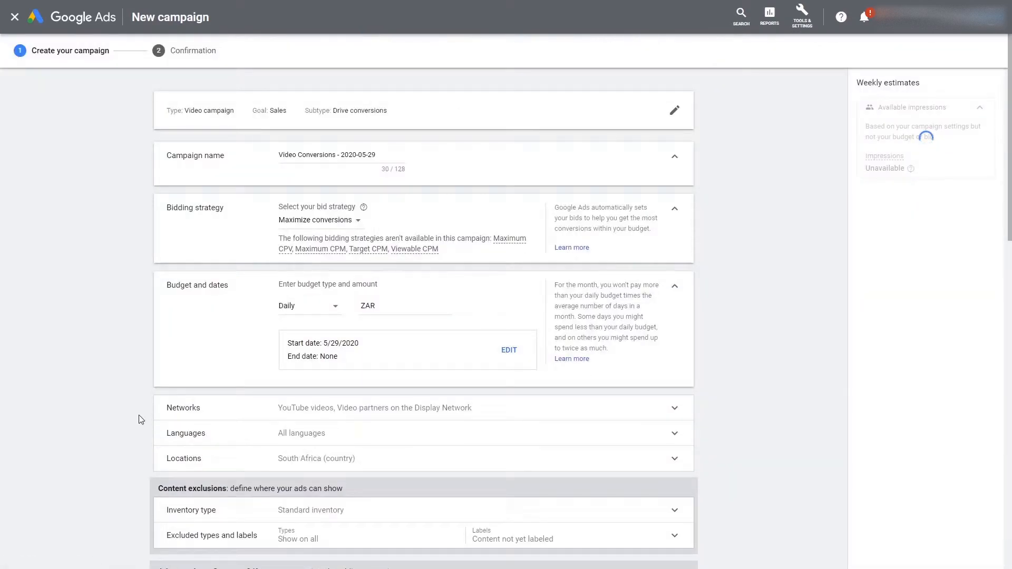
Name the new campaign "Youtube campaign"
scroll(137, 386, "down", 3)
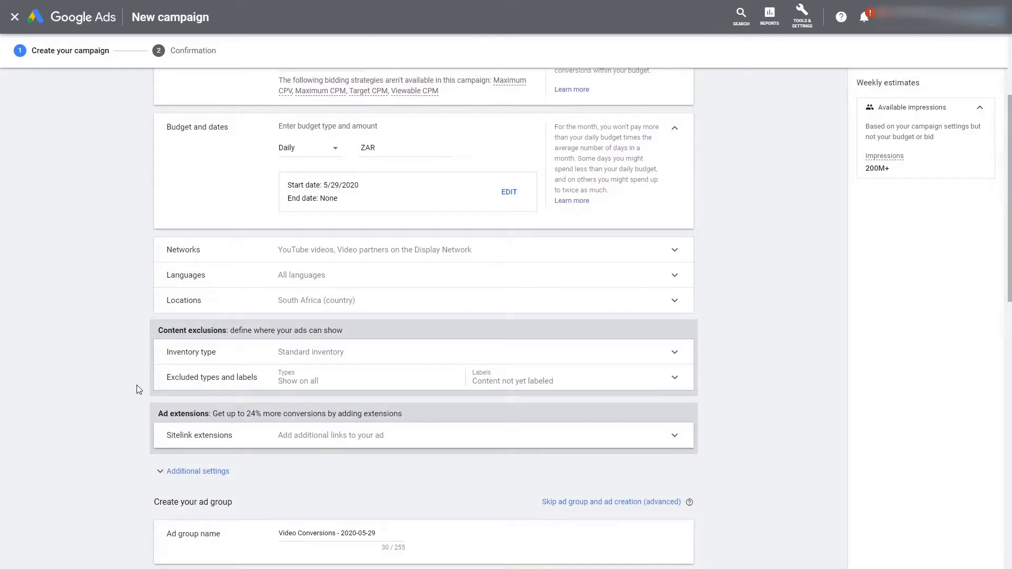
scroll(137, 389, "up", 2)
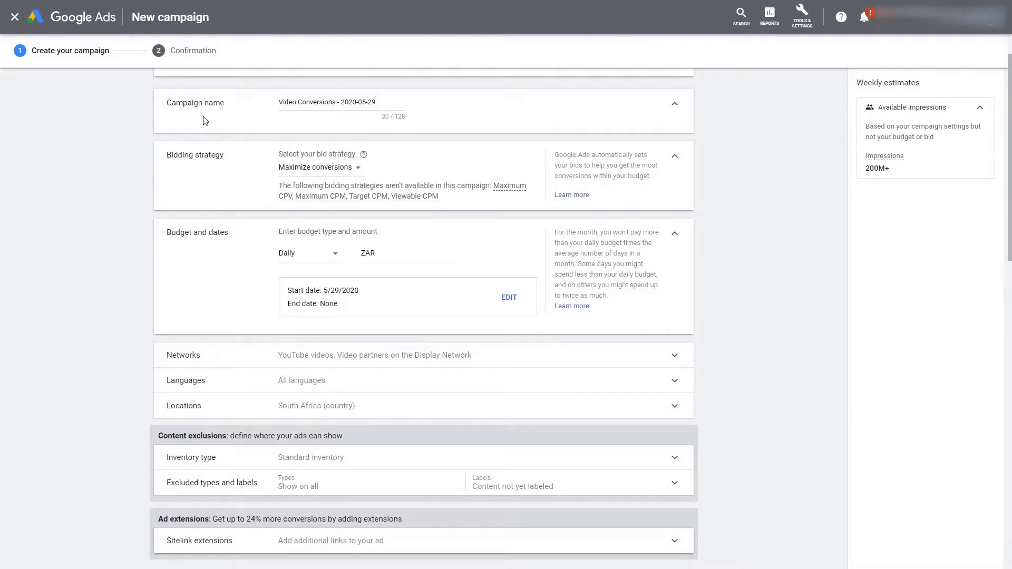
left_click_drag(381, 100, 285, 106)
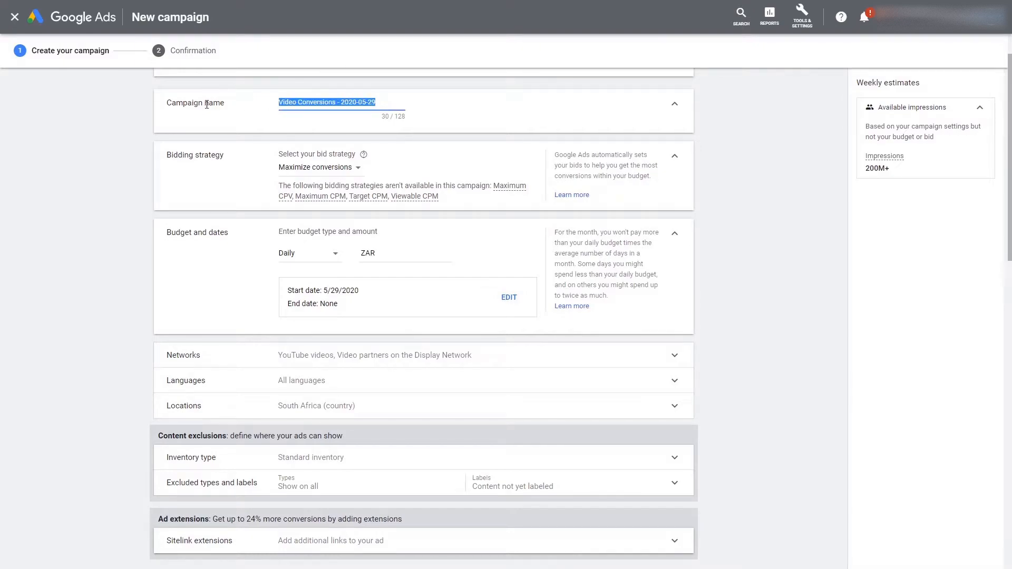
type("Youtub")
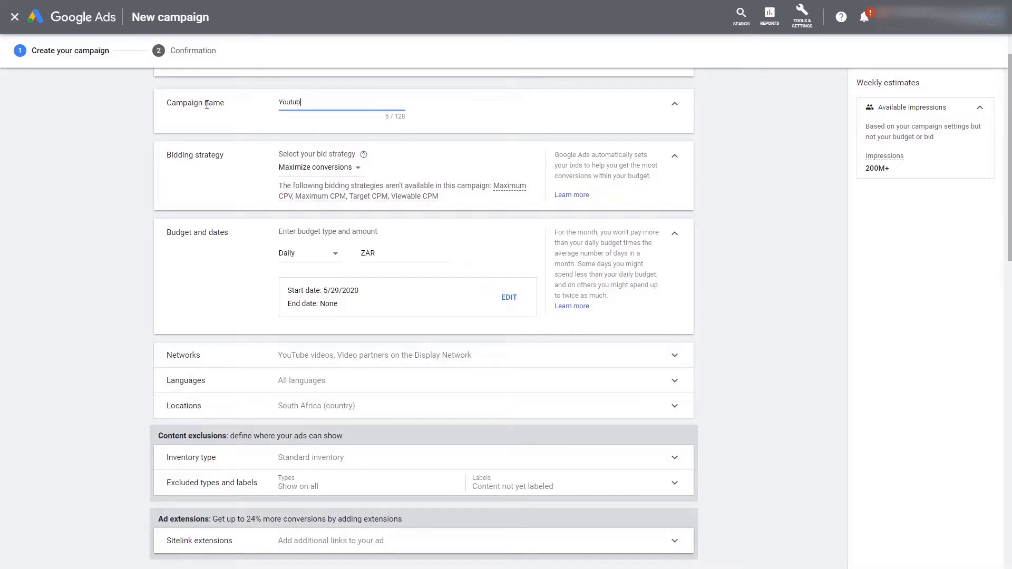
type("e campaign")
left_click(183, 181)
Set the campaign's daily budget to ZAR 100
left_click(394, 257)
type("100")
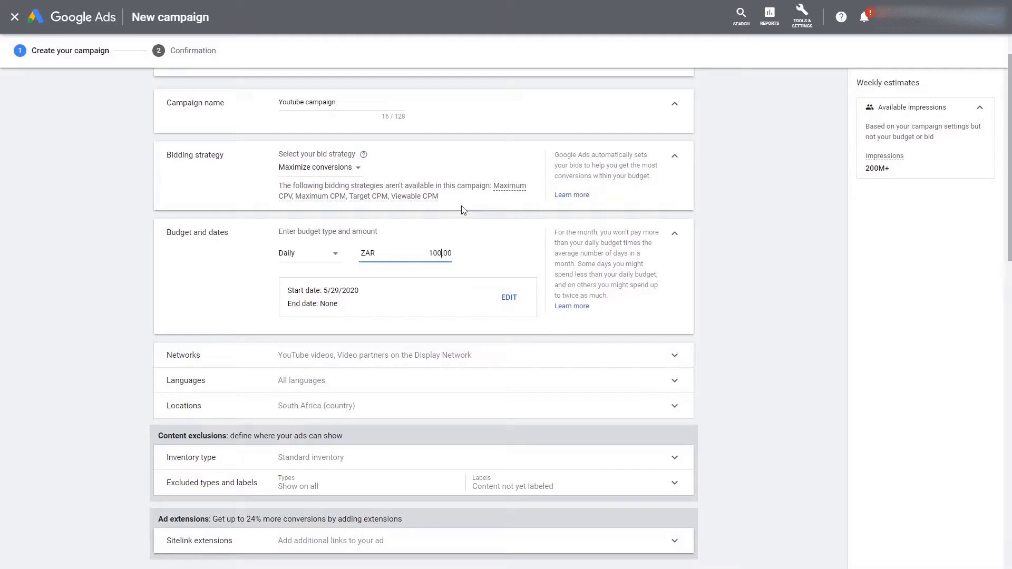
left_click(214, 290)
Exclude video partners on the Display Network from the campaign's networks
scroll(224, 299, "down", 1)
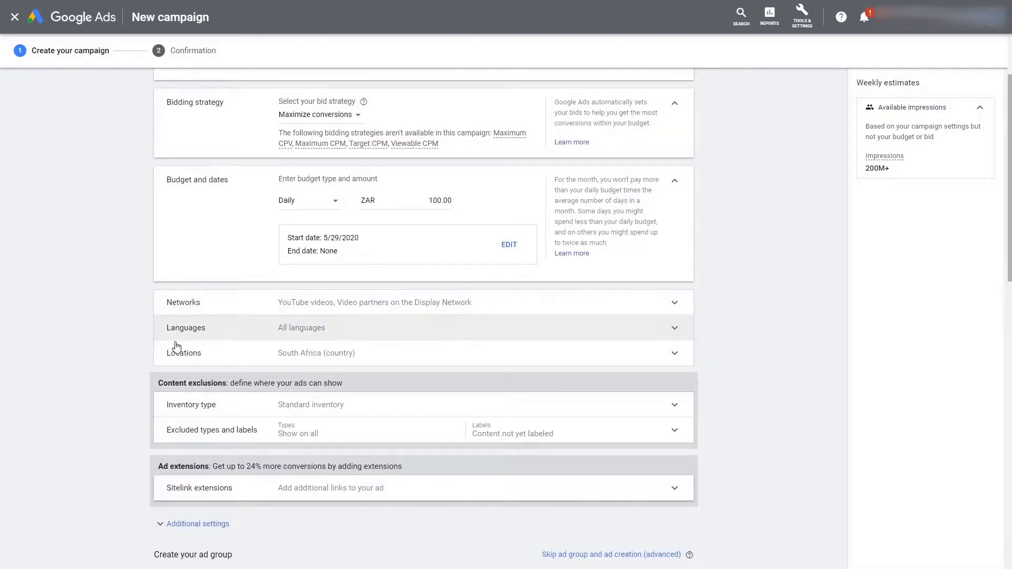
left_click(248, 311)
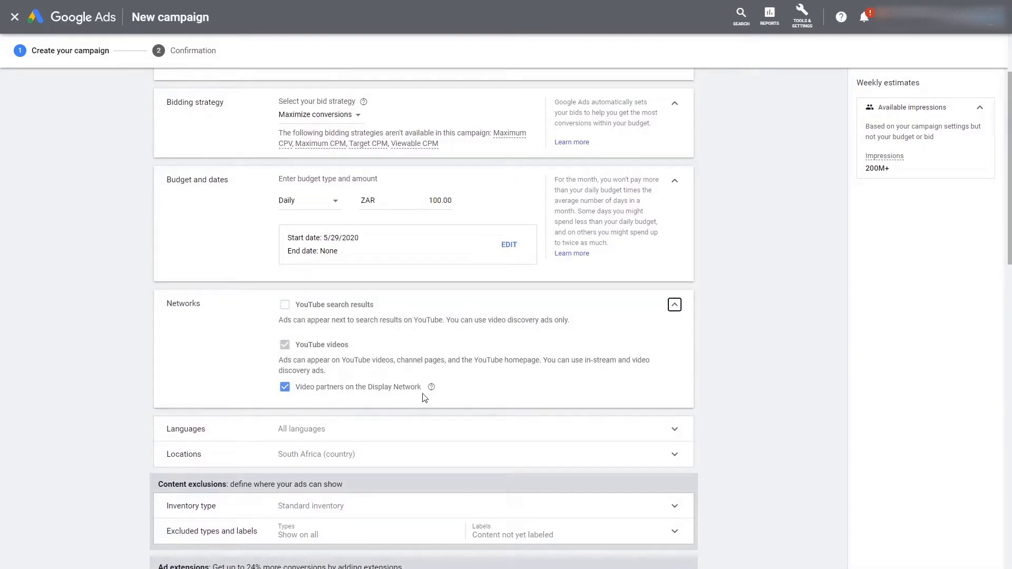
left_click(284, 387)
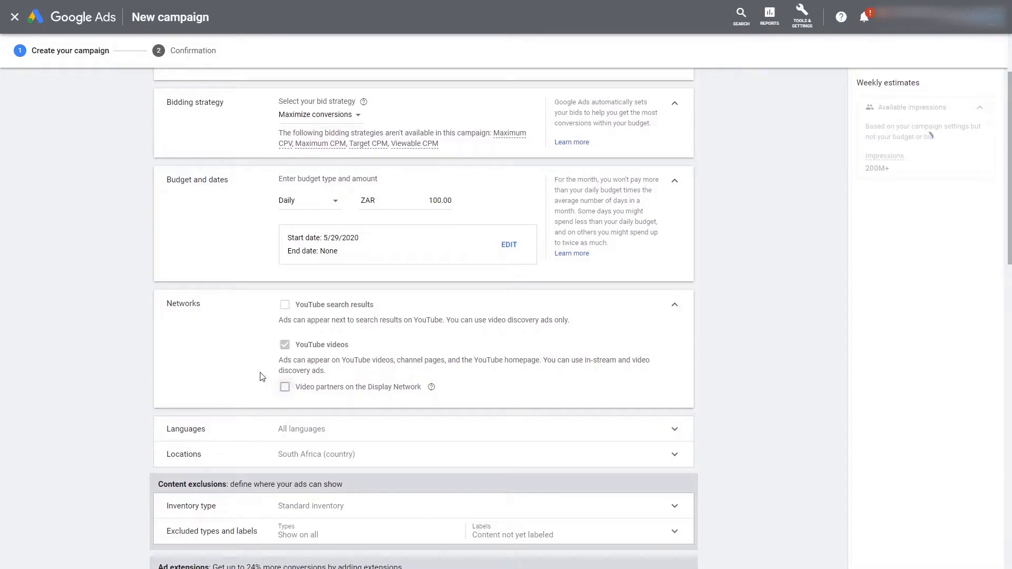
left_click(671, 308)
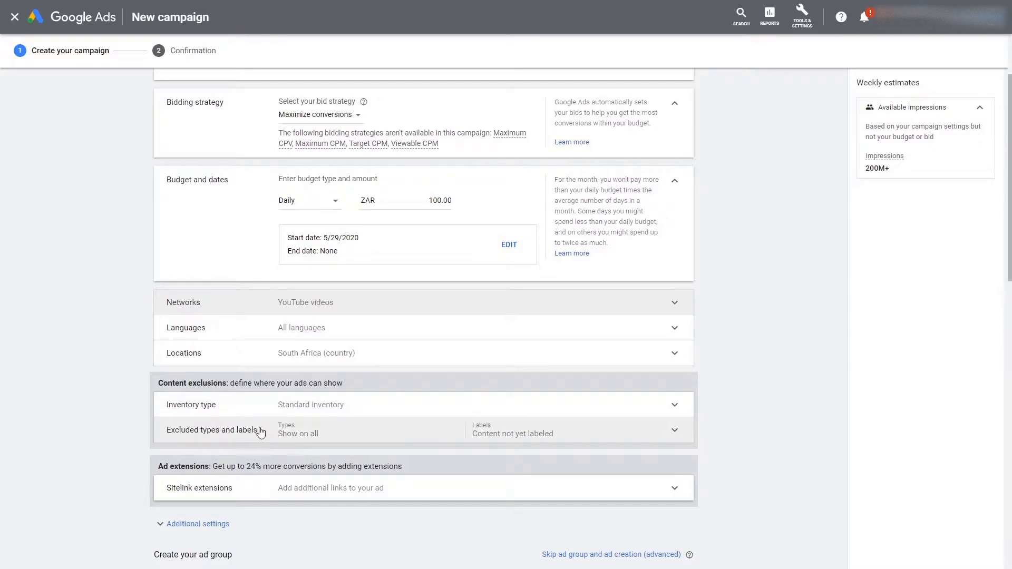
Open the placement targeting options in the ad group's content settings
scroll(337, 411, "down", 2)
scroll(224, 399, "down", 2)
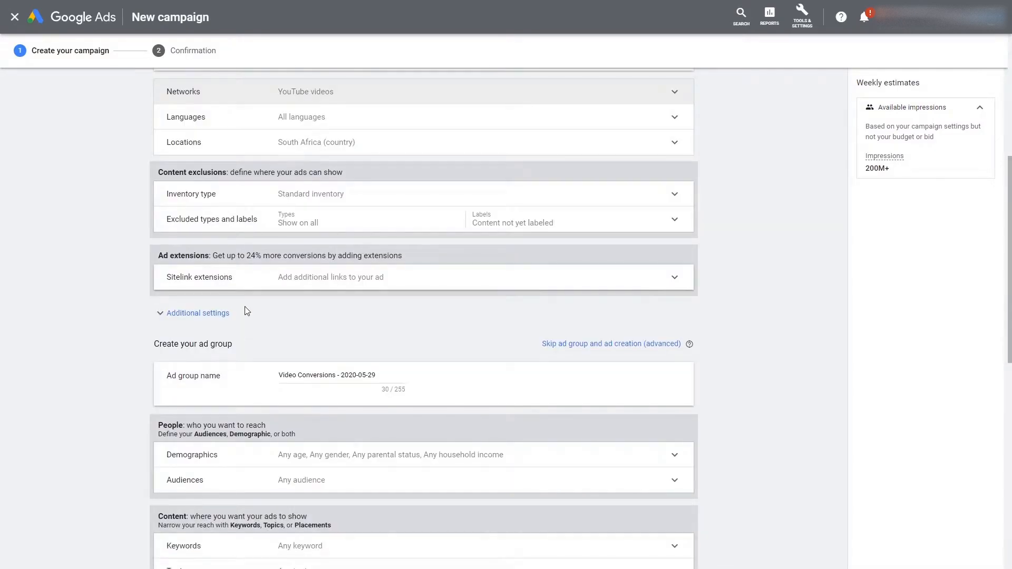
scroll(237, 323, "up", 2)
scroll(227, 298, "down", 2)
scroll(230, 301, "down", 4)
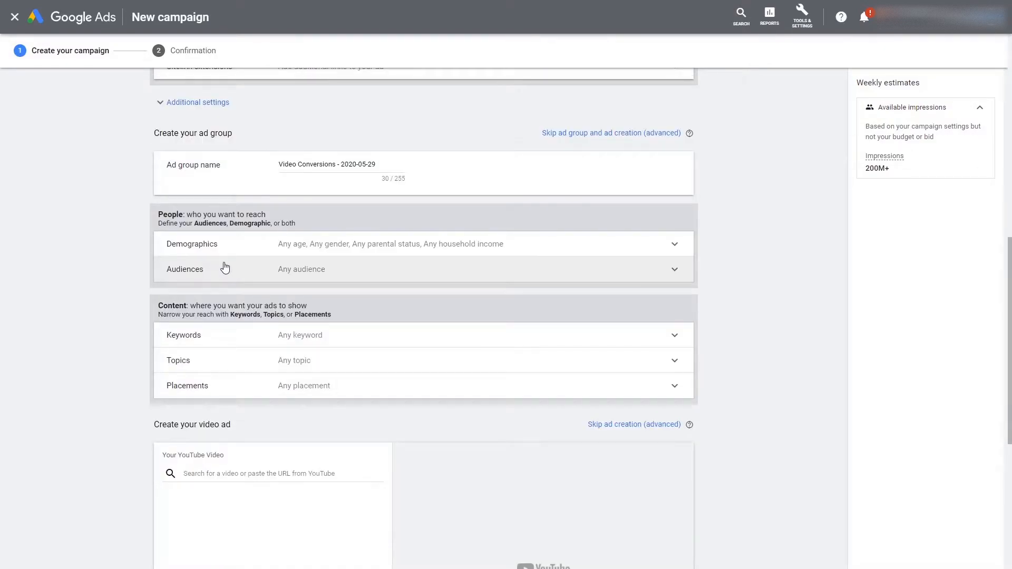
left_click(221, 393)
scroll(137, 335, "down", 1)
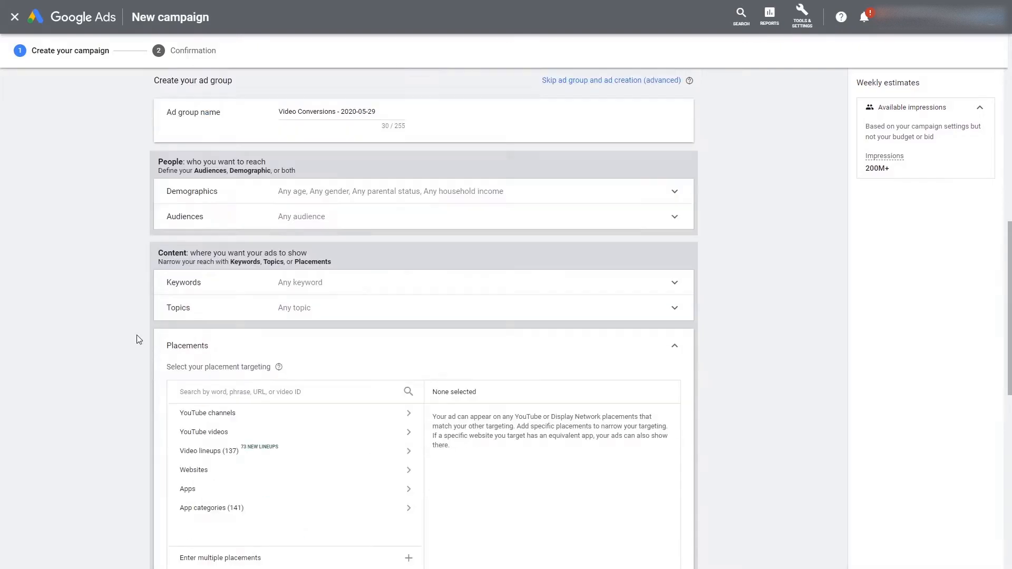
scroll(139, 296, "down", 1)
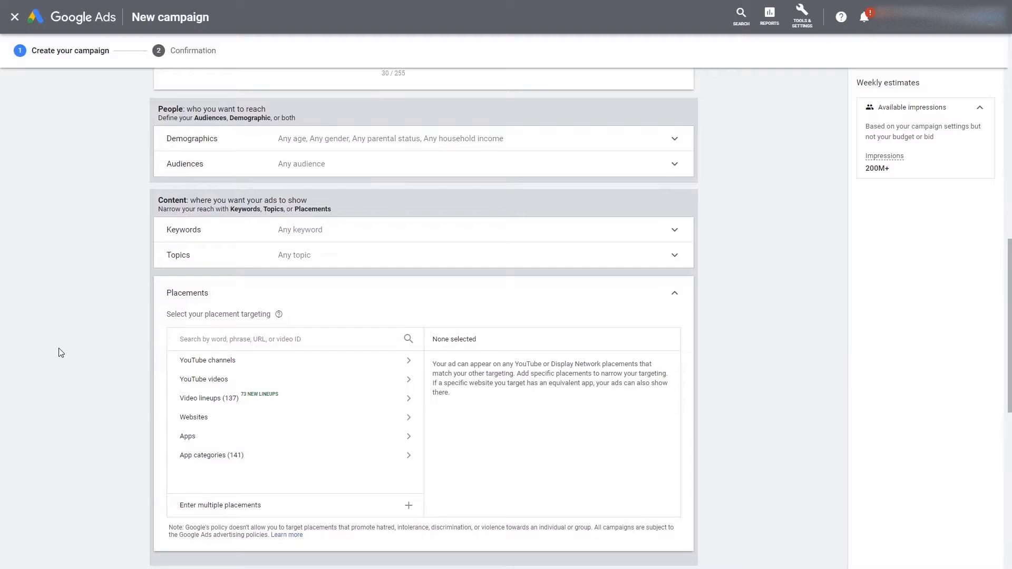
Search the placements for "linus tech tips" and list the matching YouTube channels
left_click(281, 339)
type("l")
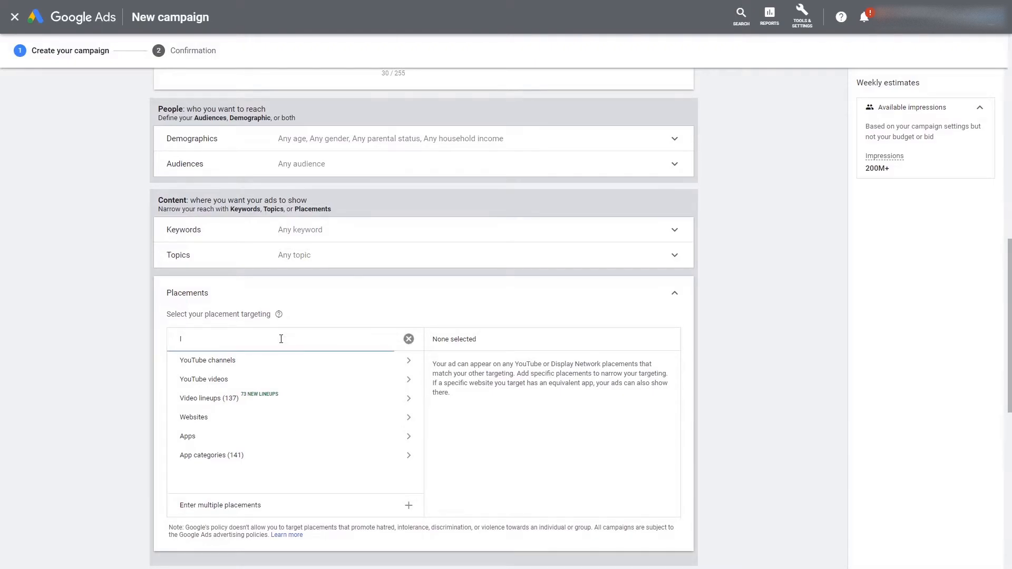
type("inus")
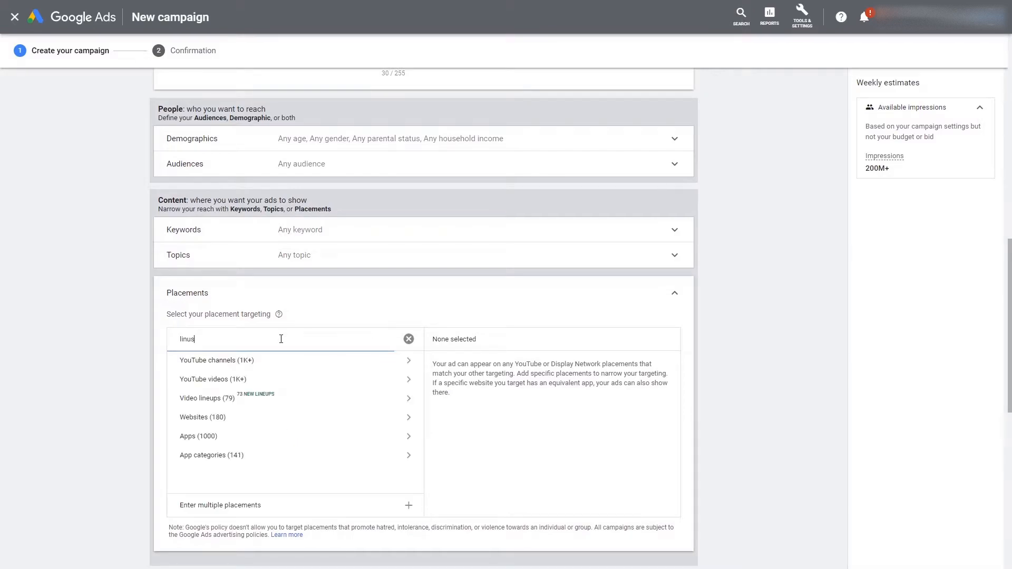
type(" tech")
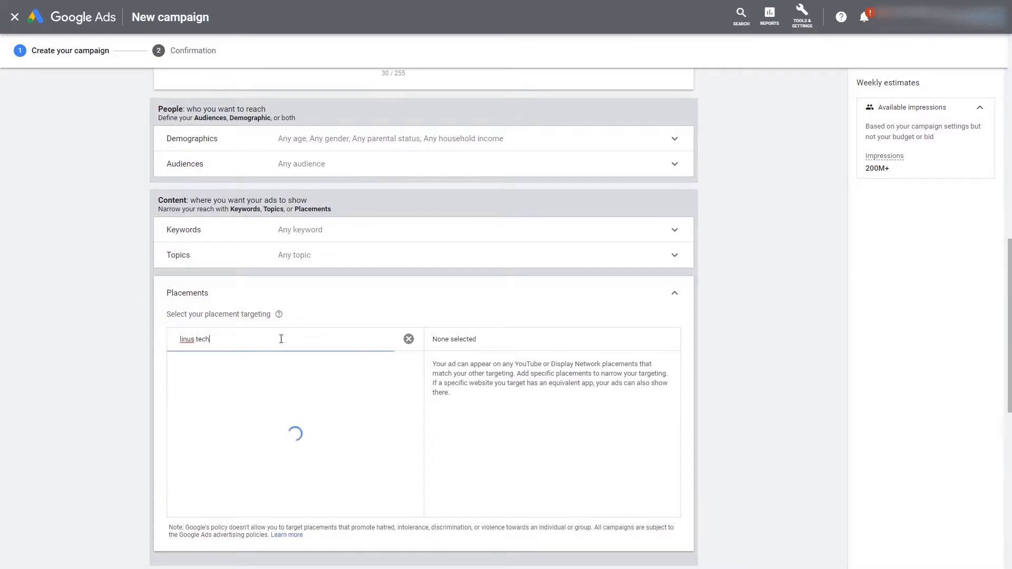
type(" tips")
left_click(245, 360)
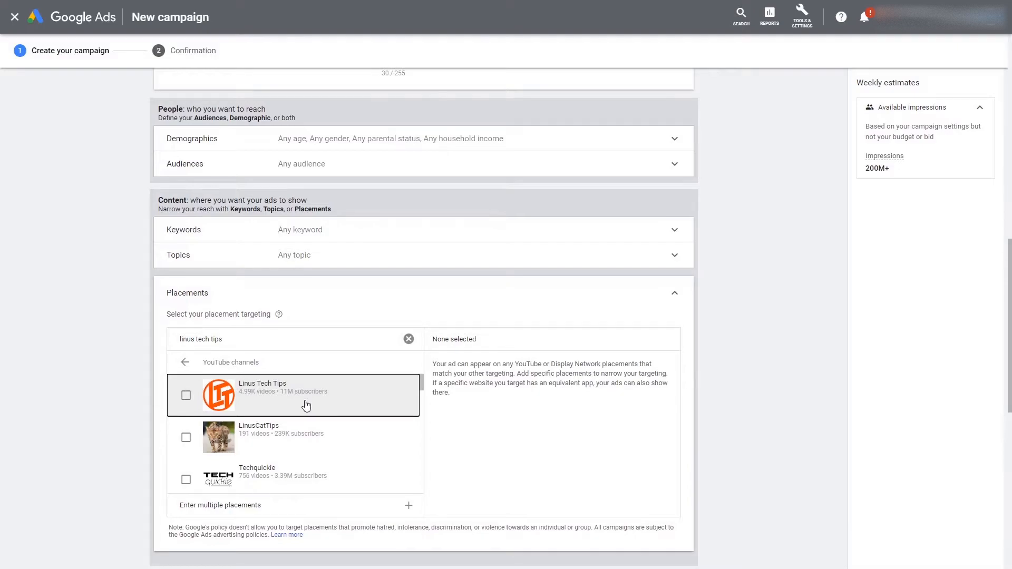
Search the placements for "mkbhd" and add the Marques Brownlee YouTube channel as a targeted placement
left_click(184, 361)
left_click(249, 338)
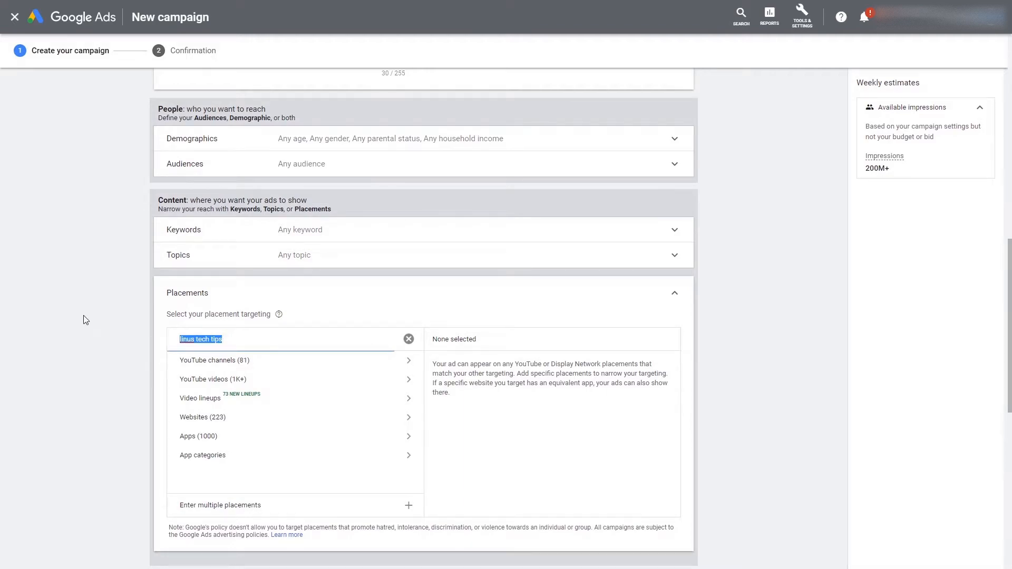
type("mkbhd")
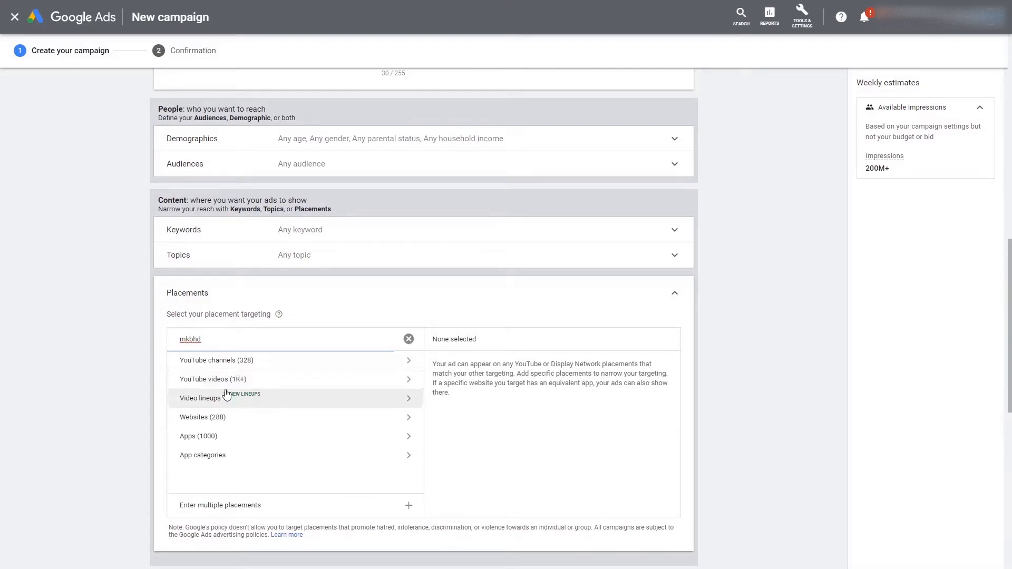
left_click(220, 362)
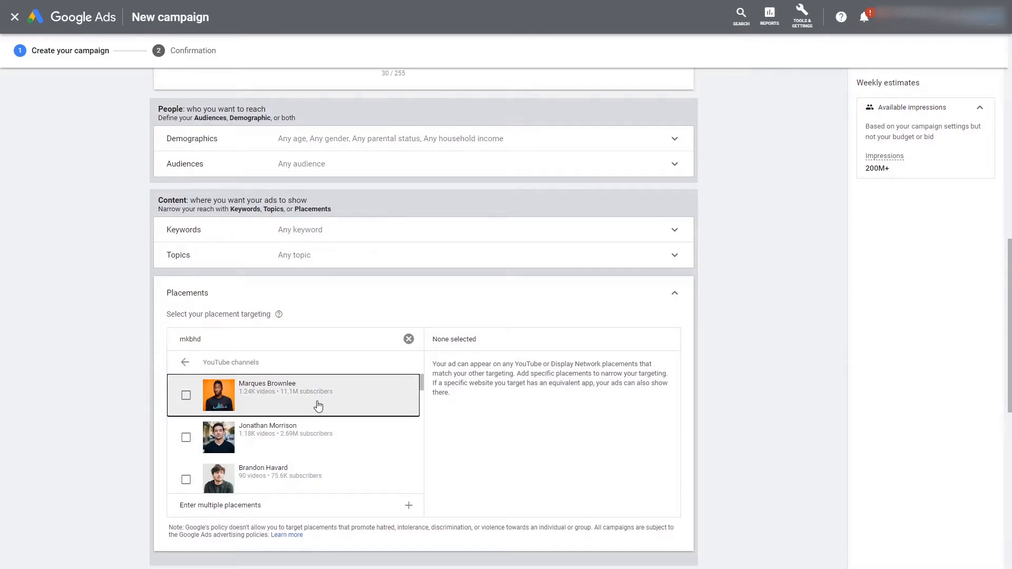
left_click(329, 389)
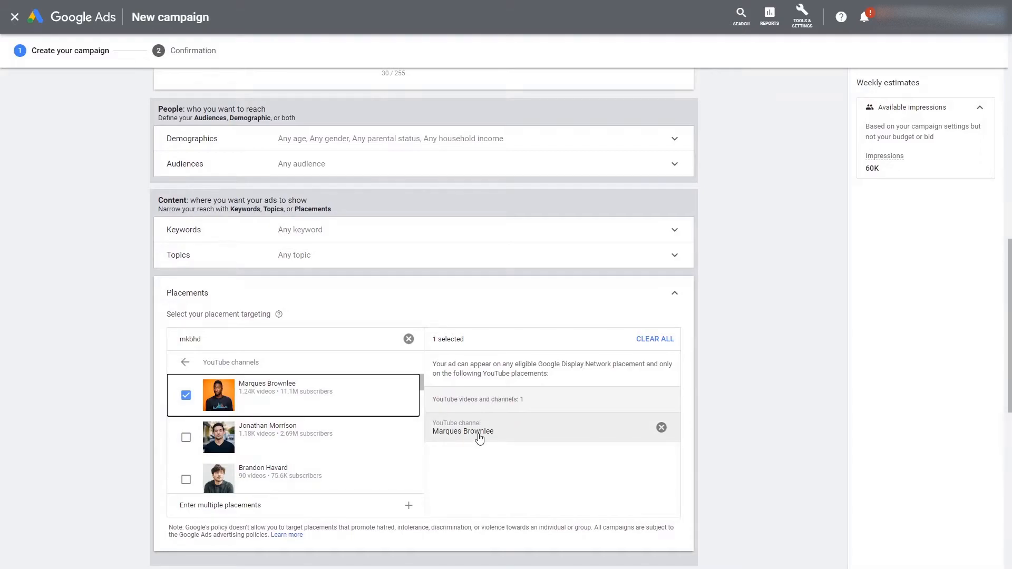
Open the YouTube video search in the video ad creation section
scroll(482, 436, "down", 1)
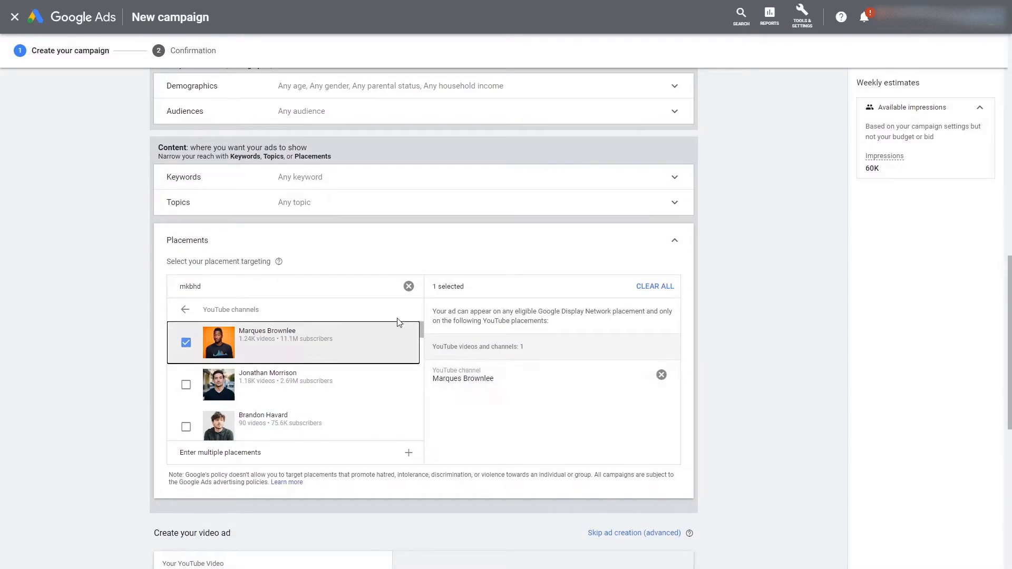
scroll(510, 375, "down", 1)
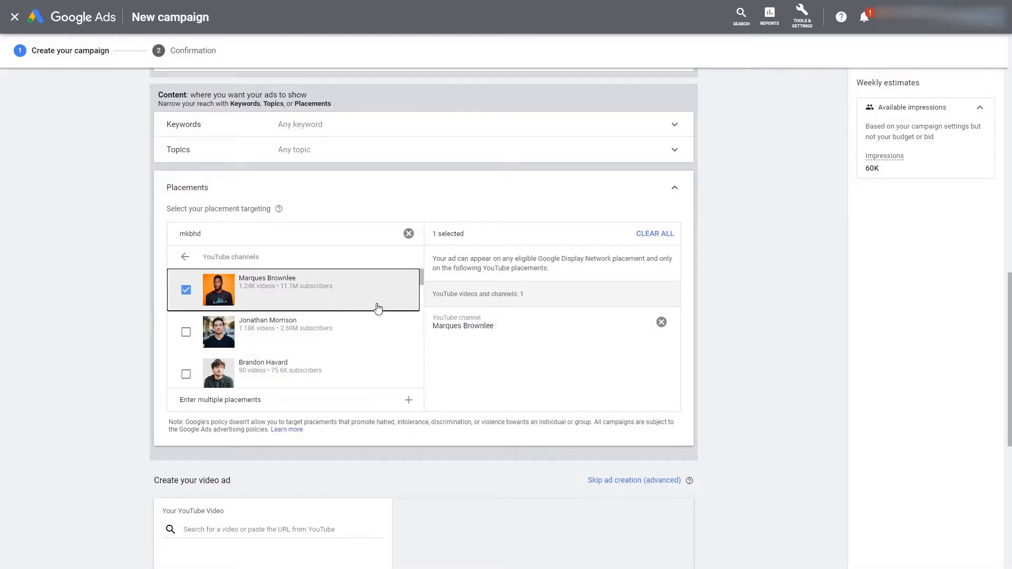
scroll(709, 257, "down", 3)
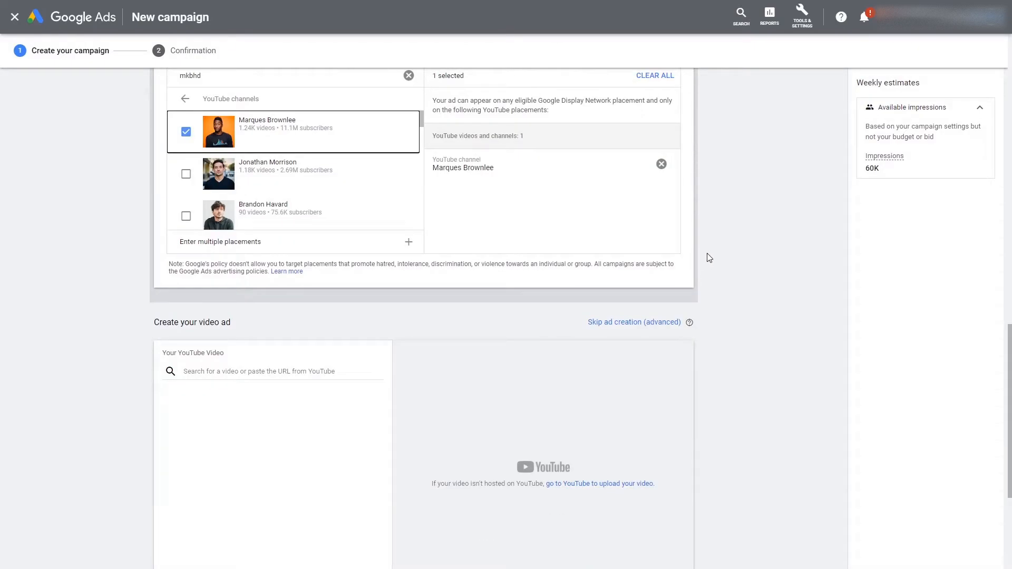
left_click(250, 370)
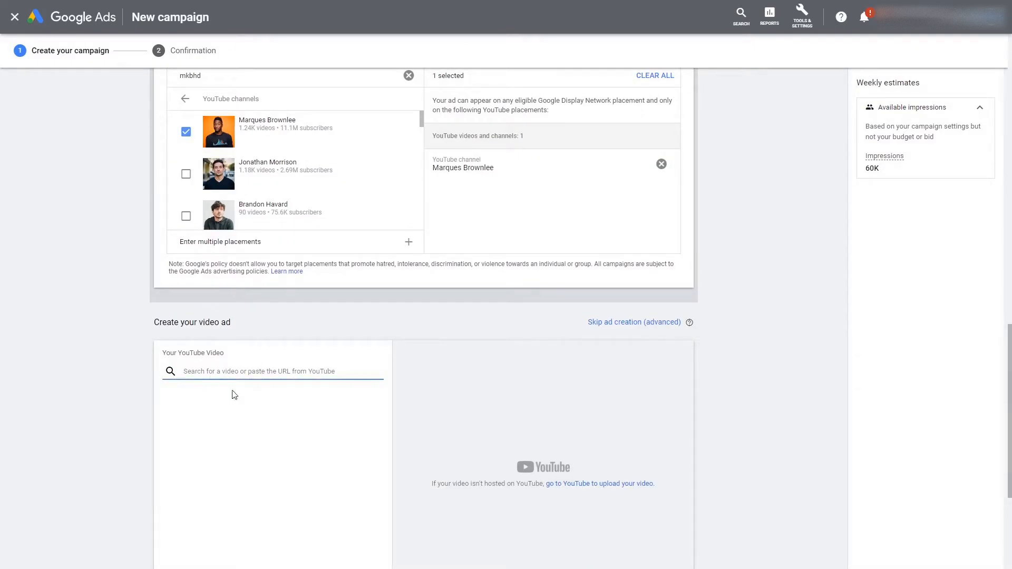
scroll(275, 372, "down", 1)
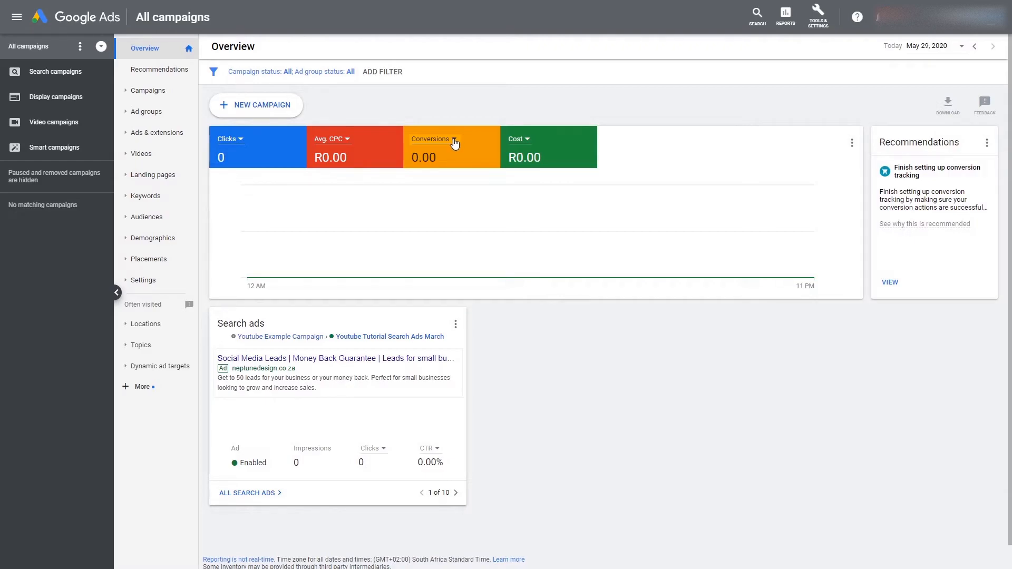
Open the YouTube linking details in the account's linked accounts
left_click(819, 21)
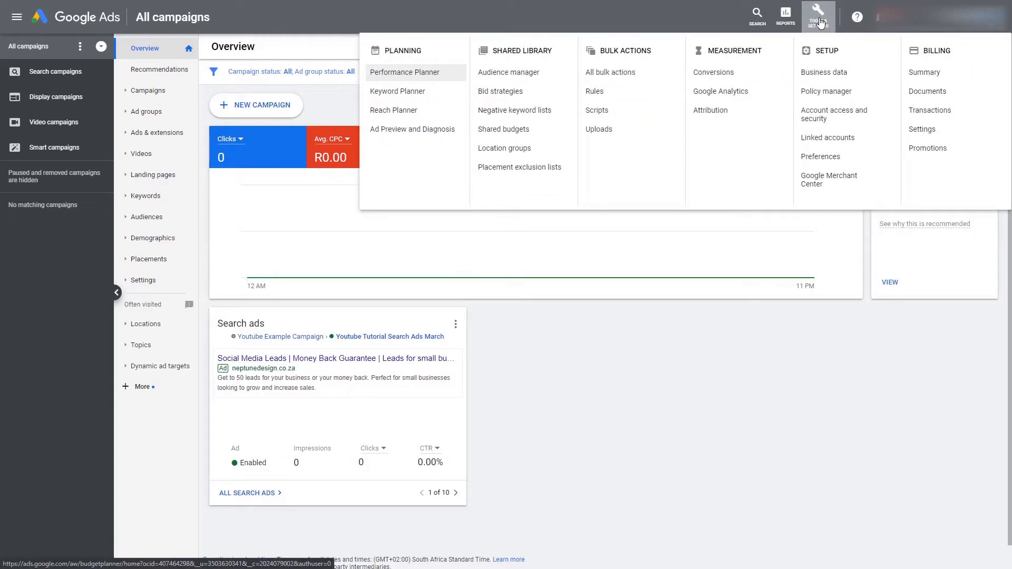
left_click(839, 143)
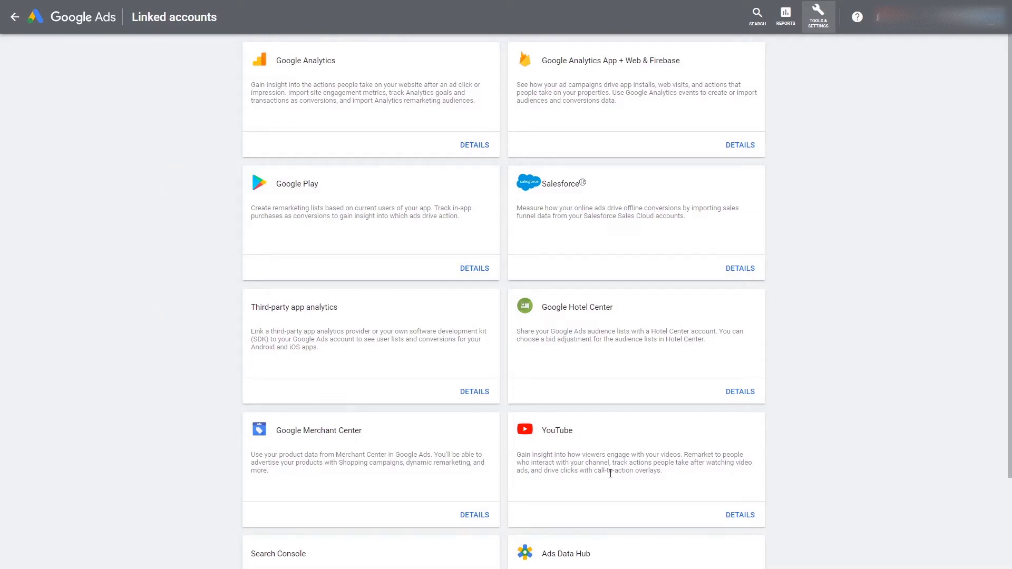
left_click(738, 516)
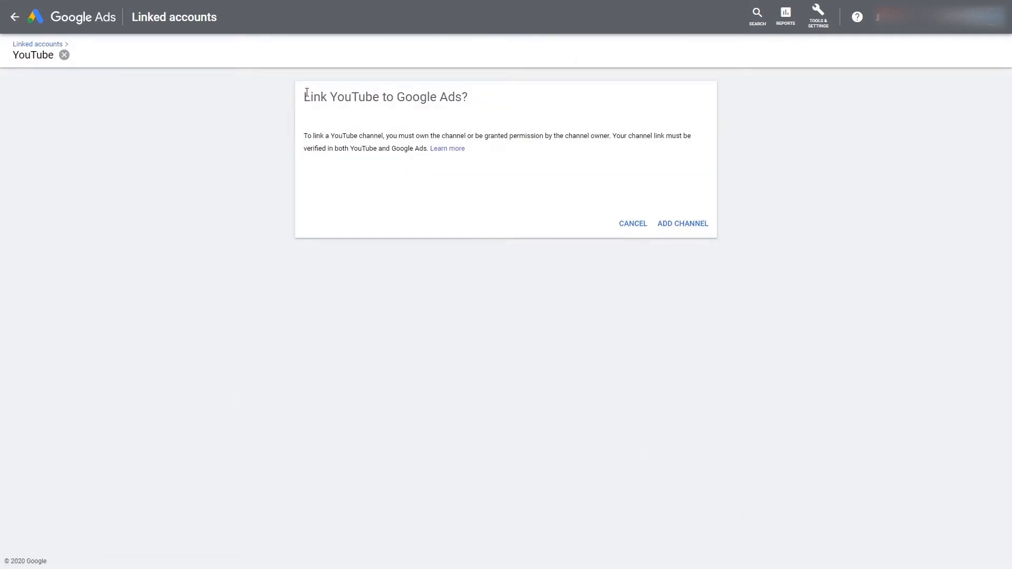
Add a YouTube channel link by looking up the channel URL and selecting the Neptune Design channel
left_click(705, 231)
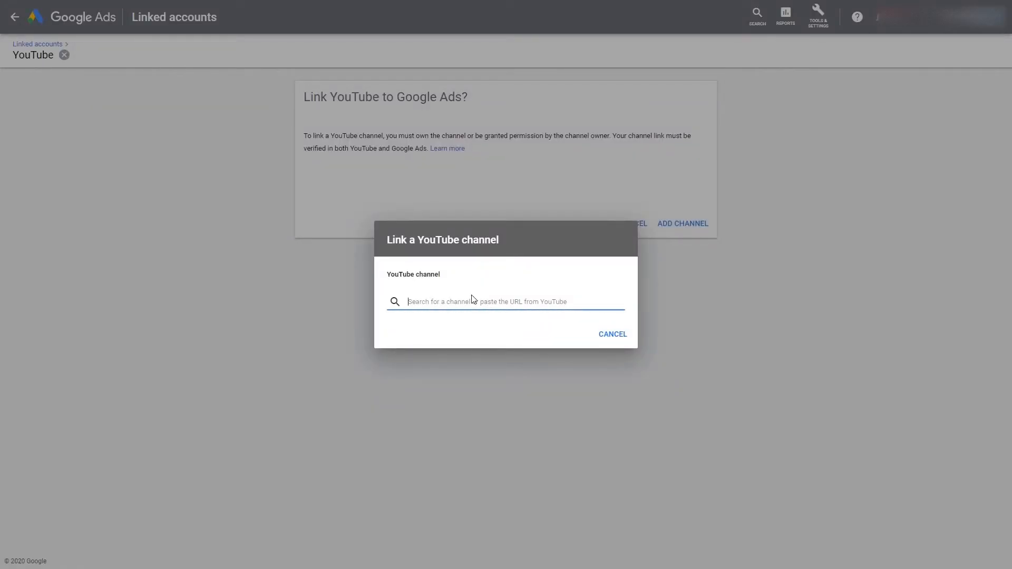
type("https://www.youtube.com/channel/UCpLtu7gZ7w1jjlS3KJXCWYw/")
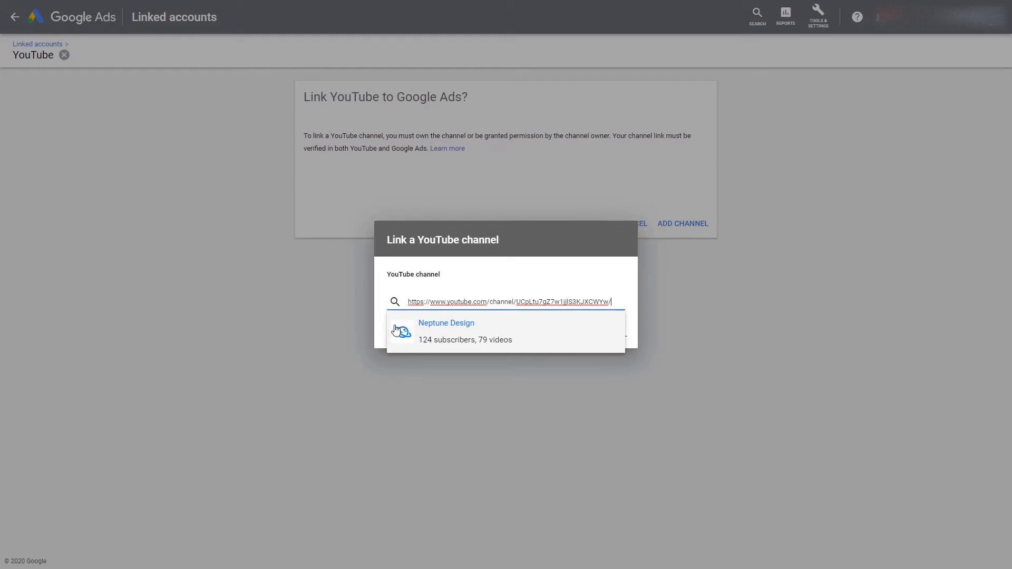
left_click(458, 341)
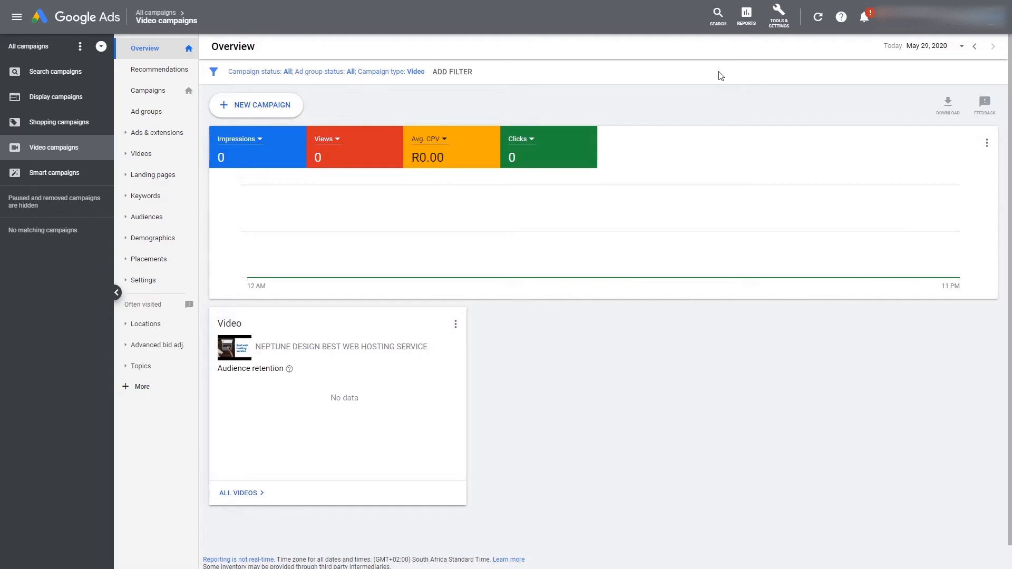
Start a new YouTube users remarketing audience in the Audience manager
left_click(788, 33)
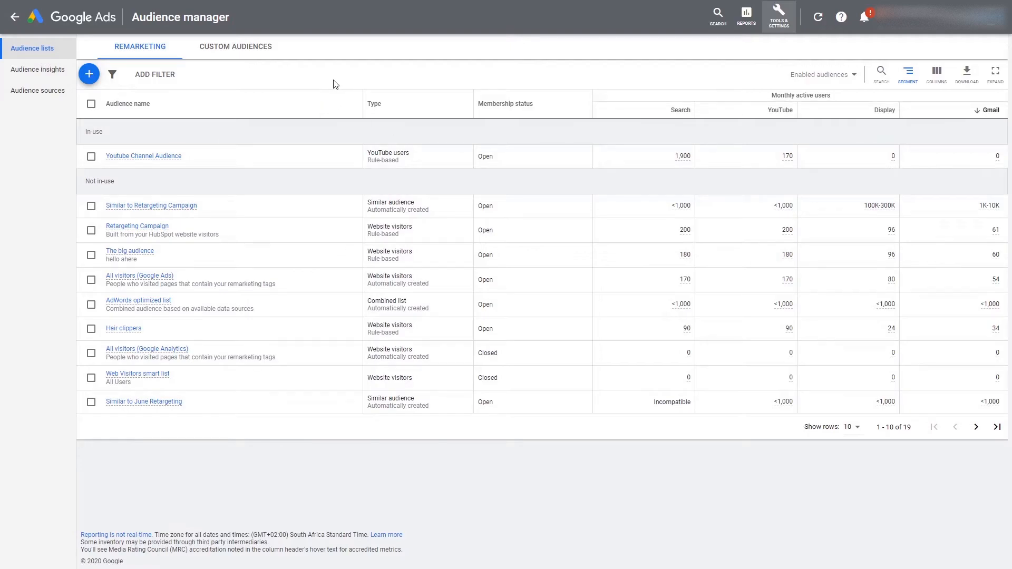
left_click(96, 77)
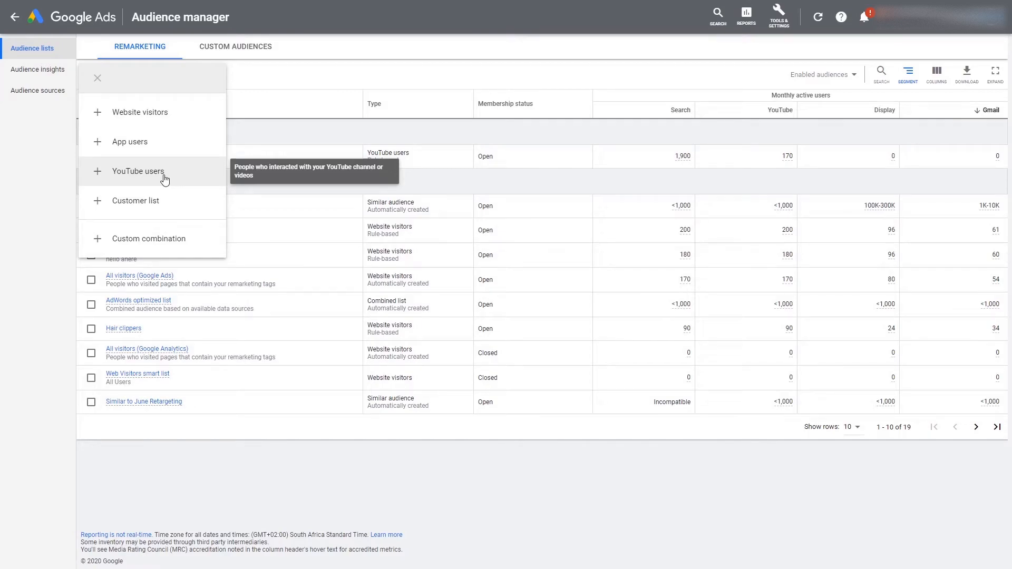
left_click(165, 179)
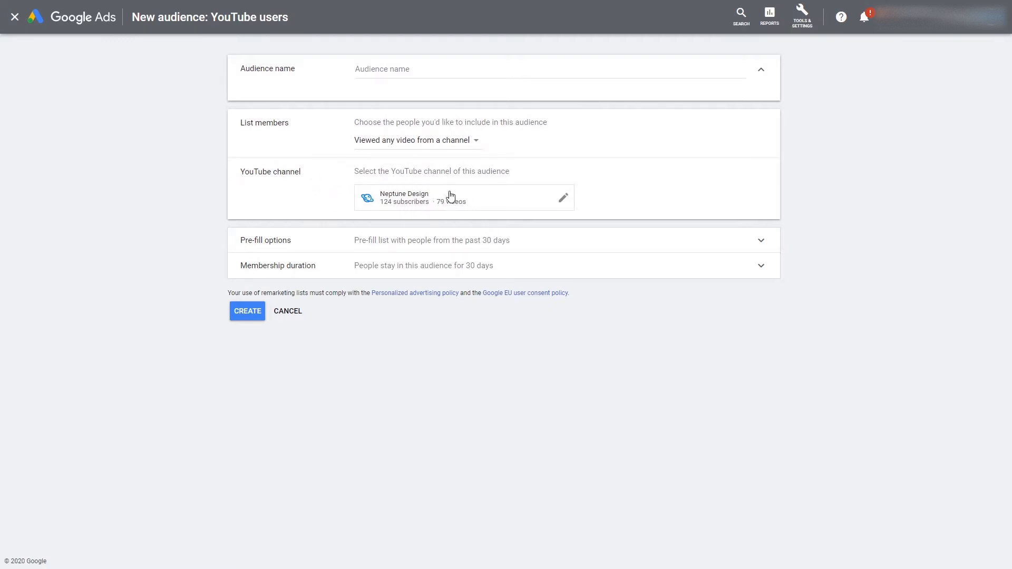
Name the new audience "Example Youtube Audience"
left_click(443, 69)
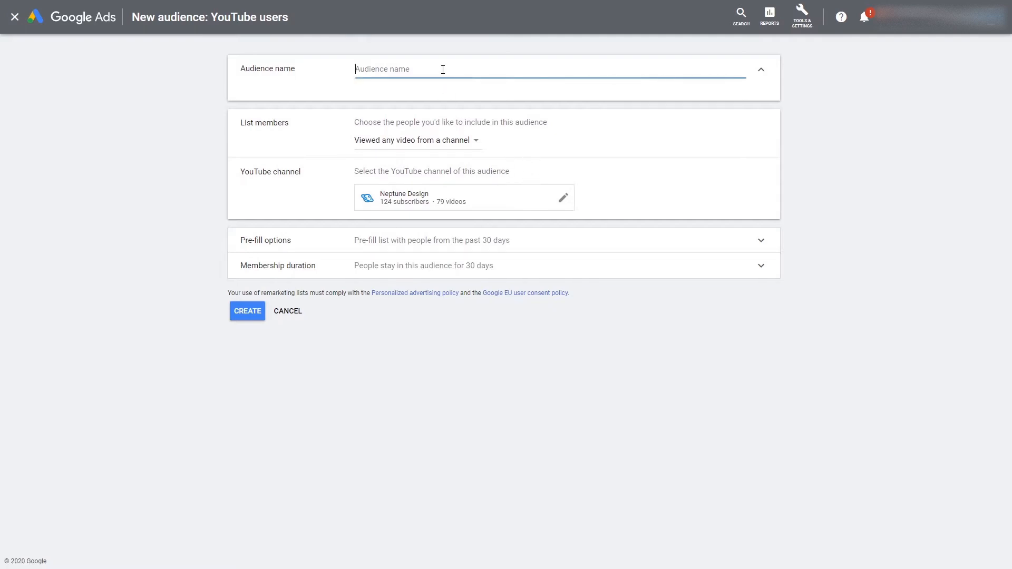
type("Example Youtube Audience")
left_click(536, 96)
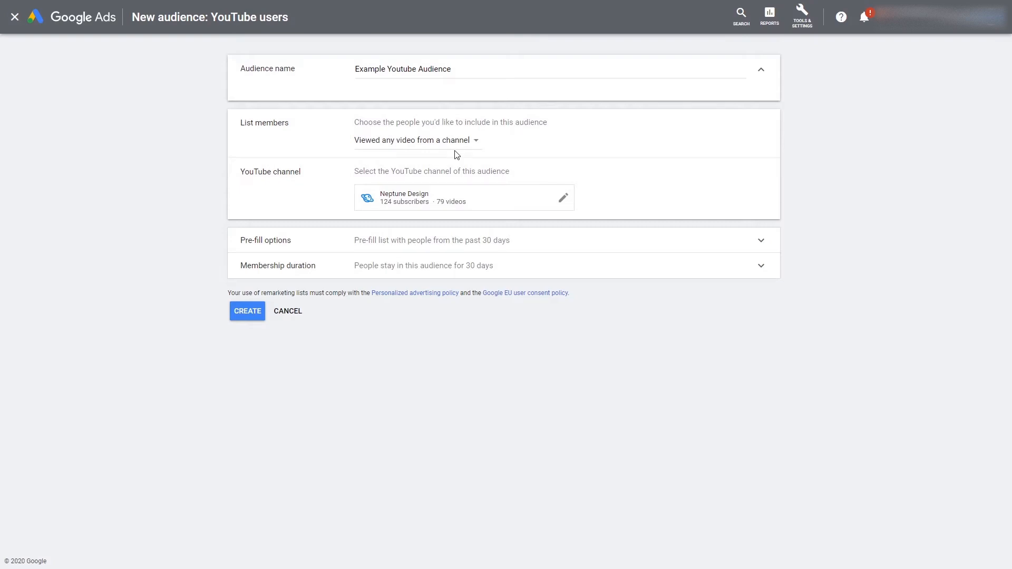
Check the pre-fill options and membership duration, and create the audience with the default settings
left_click(511, 254)
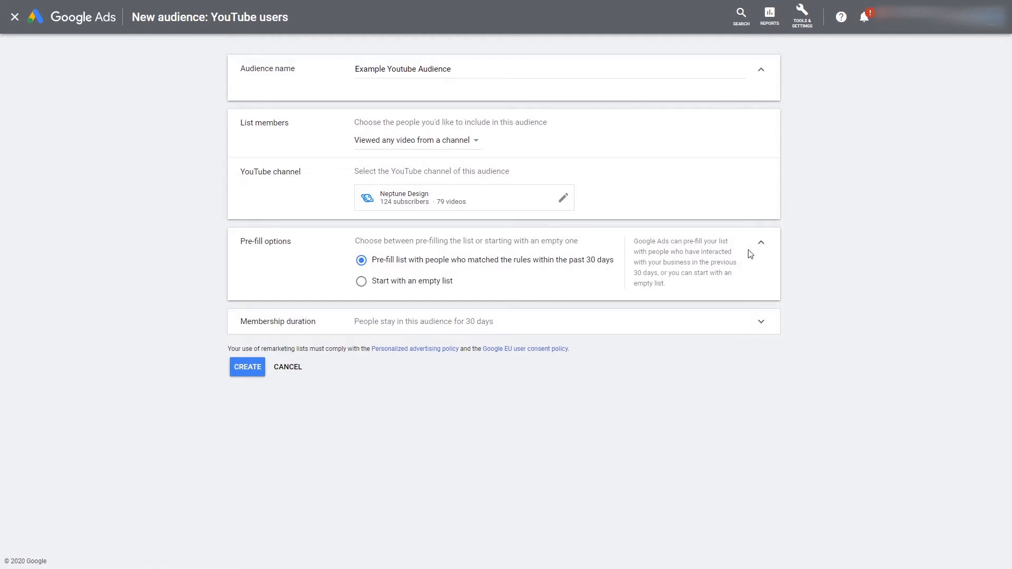
left_click(760, 244)
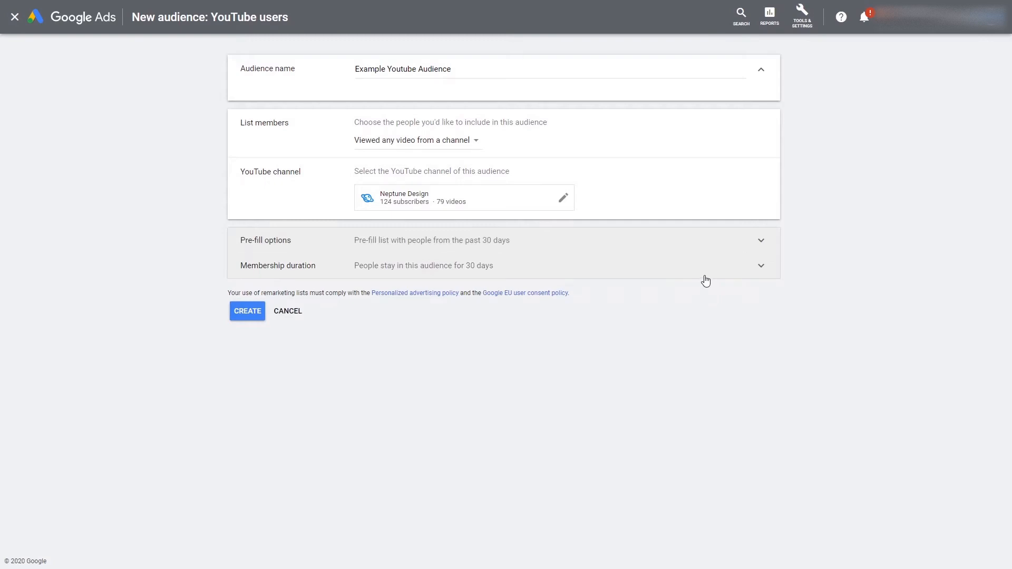
left_click(704, 278)
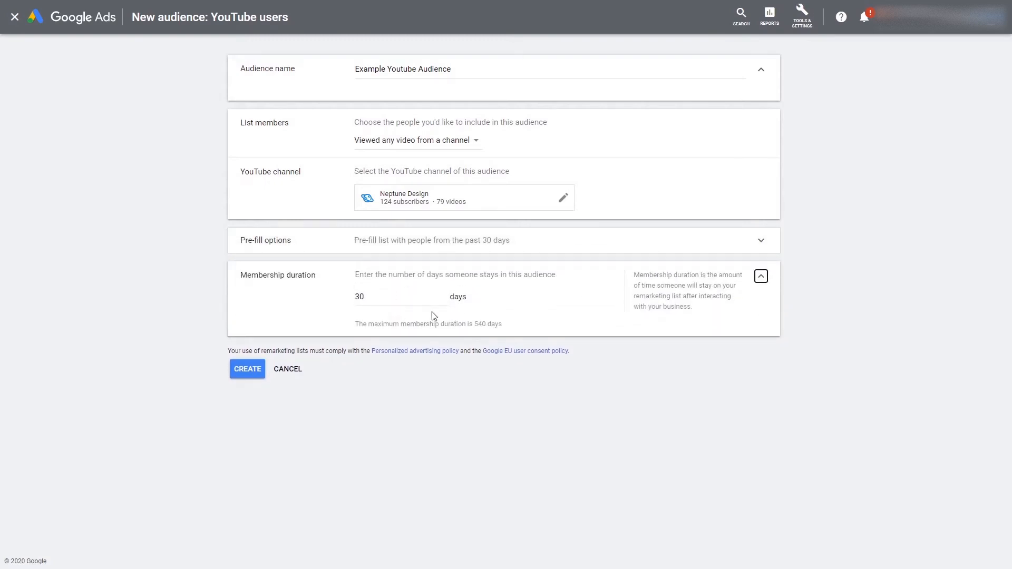
left_click(761, 277)
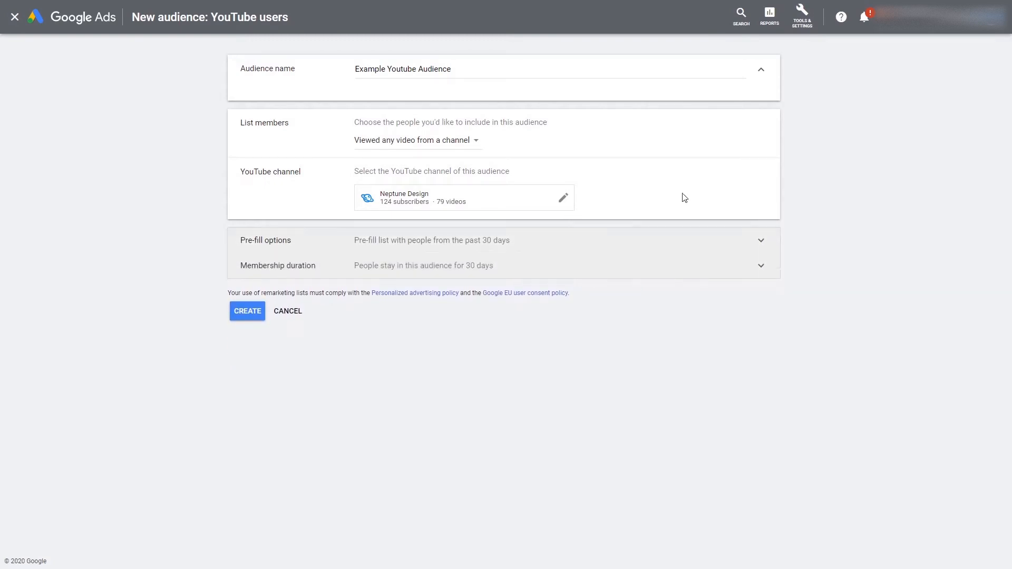
left_click(255, 319)
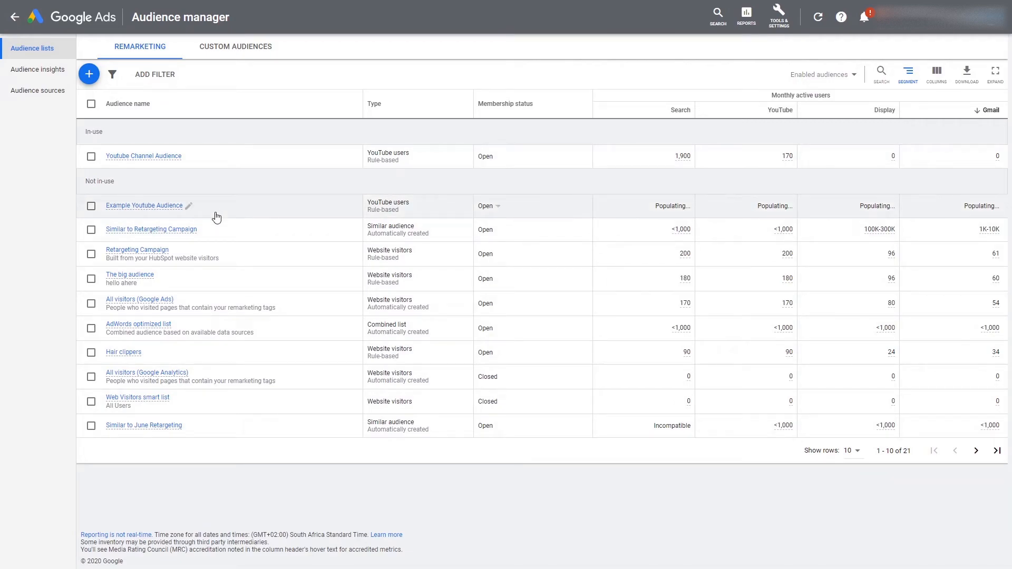
Examine the monthly active user figures for Example Youtube Audience and Youtube Channel Audience
left_click_drag(655, 207, 986, 208)
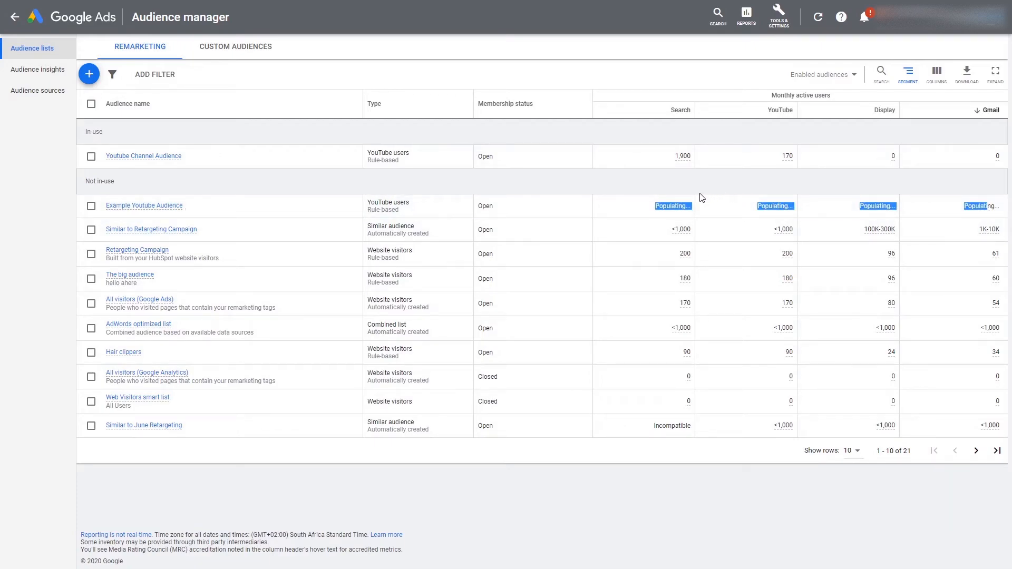
left_click(710, 183)
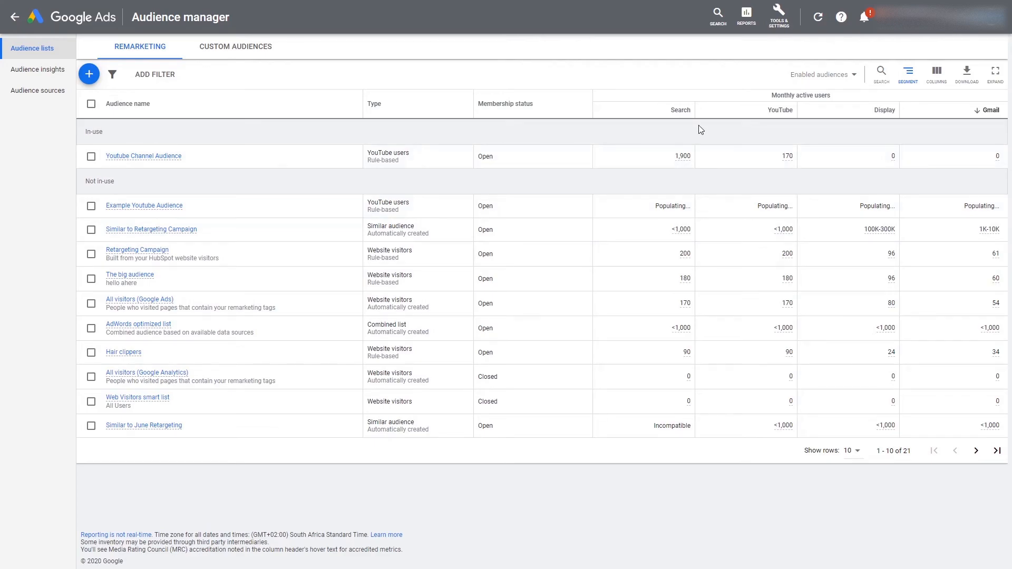
mouse_move(787, 157)
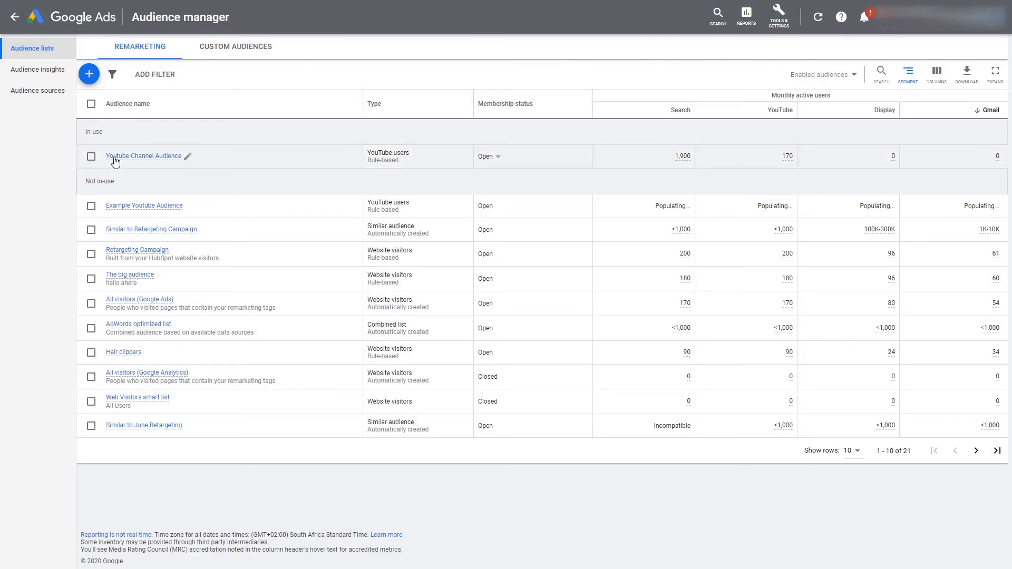
mouse_move(160, 161)
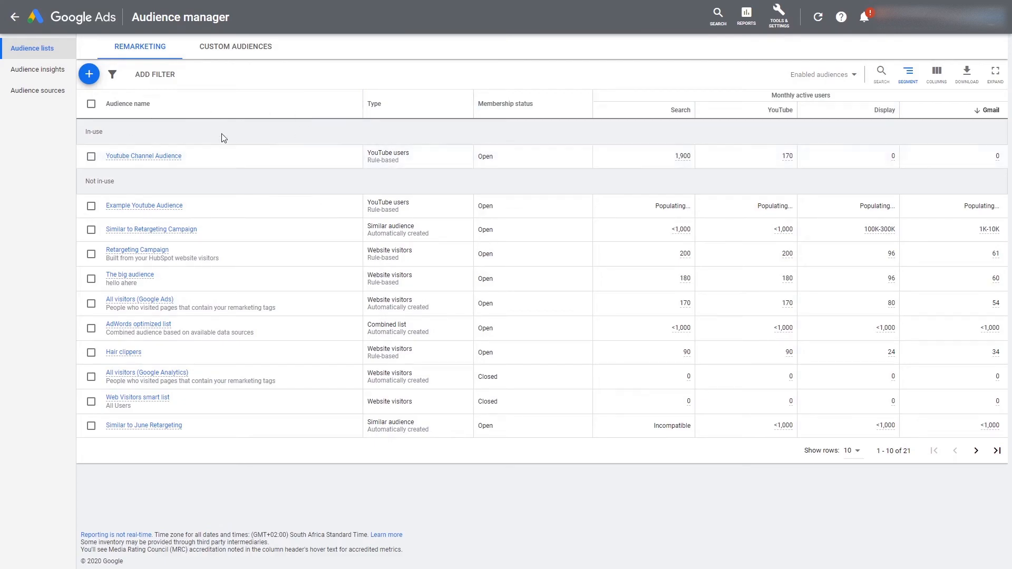
Start a new campaign from the video campaigns overview with the Sales goal, Video type and Drive conversions subtype
left_click(62, 22)
left_click(64, 147)
left_click(282, 106)
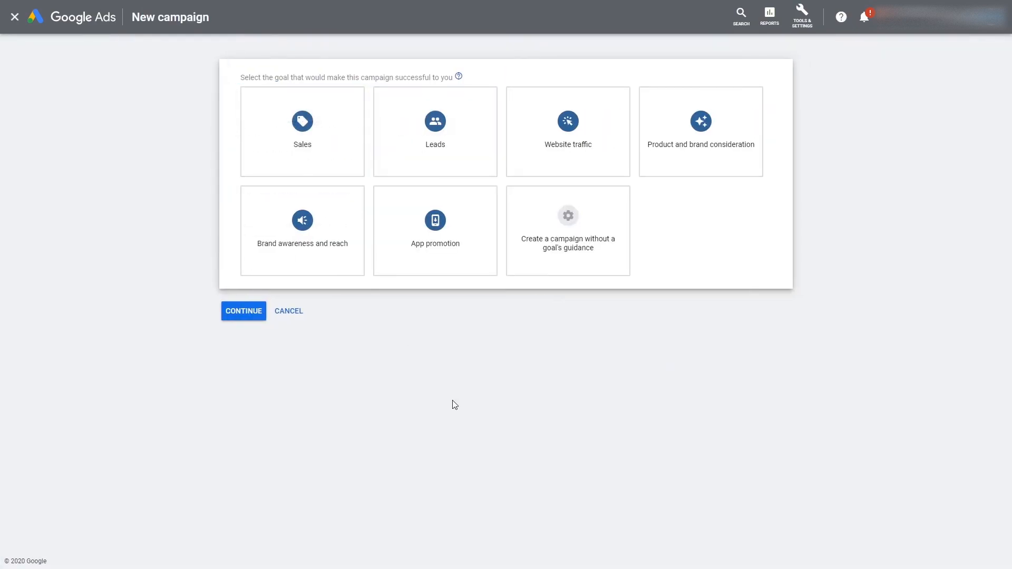
left_click(310, 164)
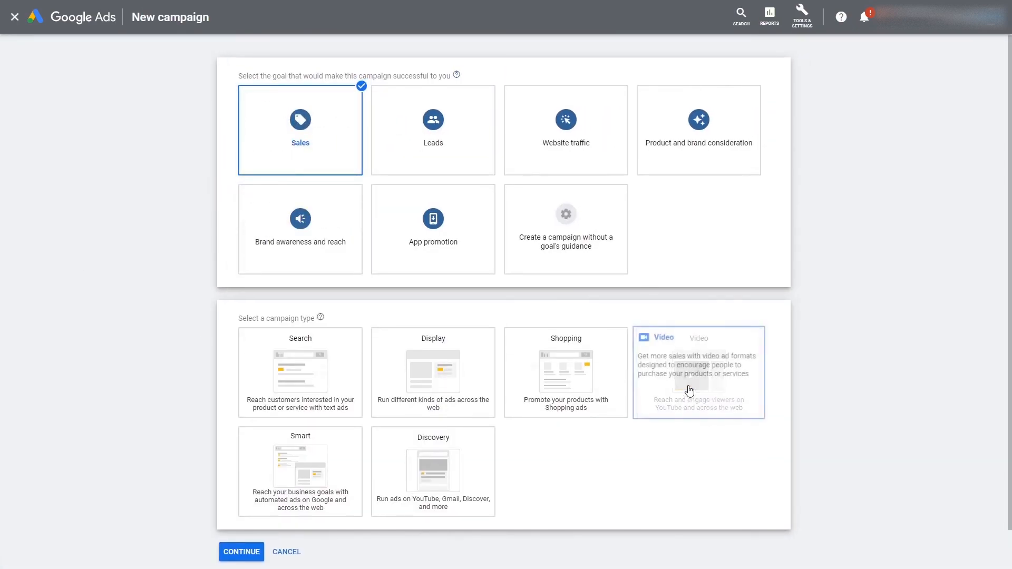
left_click(693, 301)
left_click(238, 513)
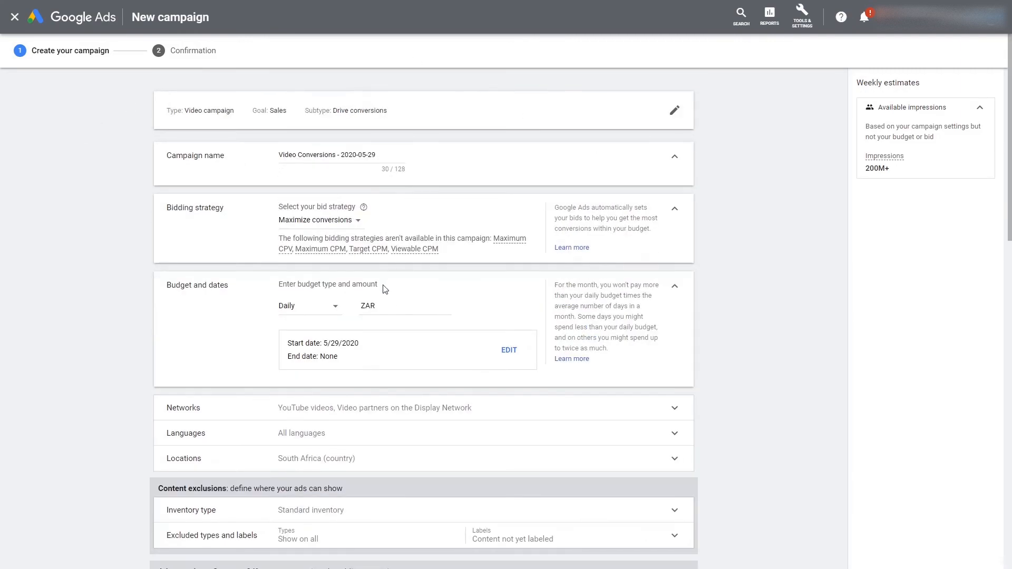
Set the campaign's daily budget to ZAR 100.00
left_click(402, 303)
type("100.00")
left_click(803, 235)
Open the ad group's audience targeting and browse the audience categories
scroll(741, 244, "down", 4)
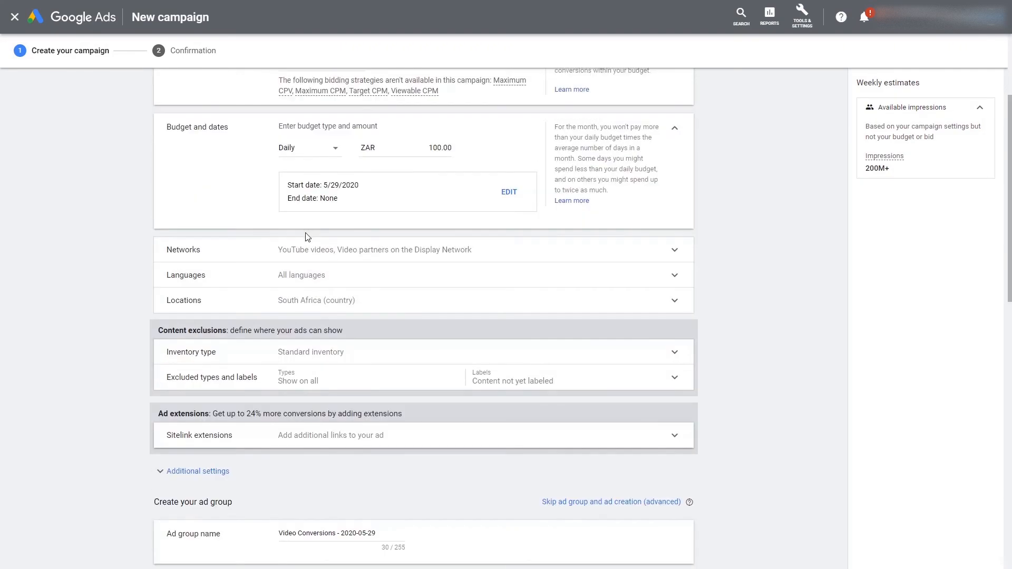
scroll(210, 208, "down", 2)
scroll(210, 208, "down", 2)
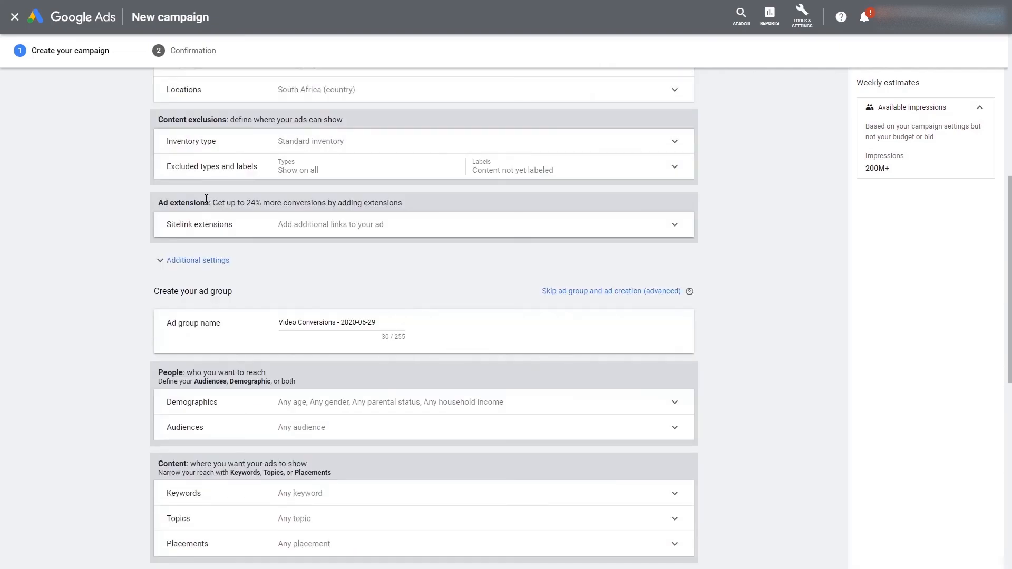
left_click(321, 427)
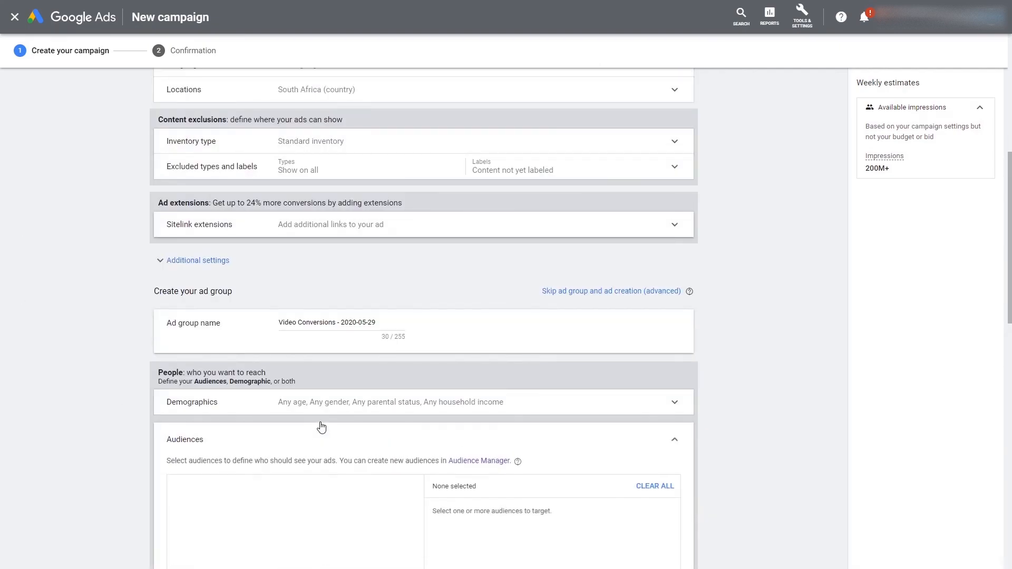
scroll(384, 327, "down", 4)
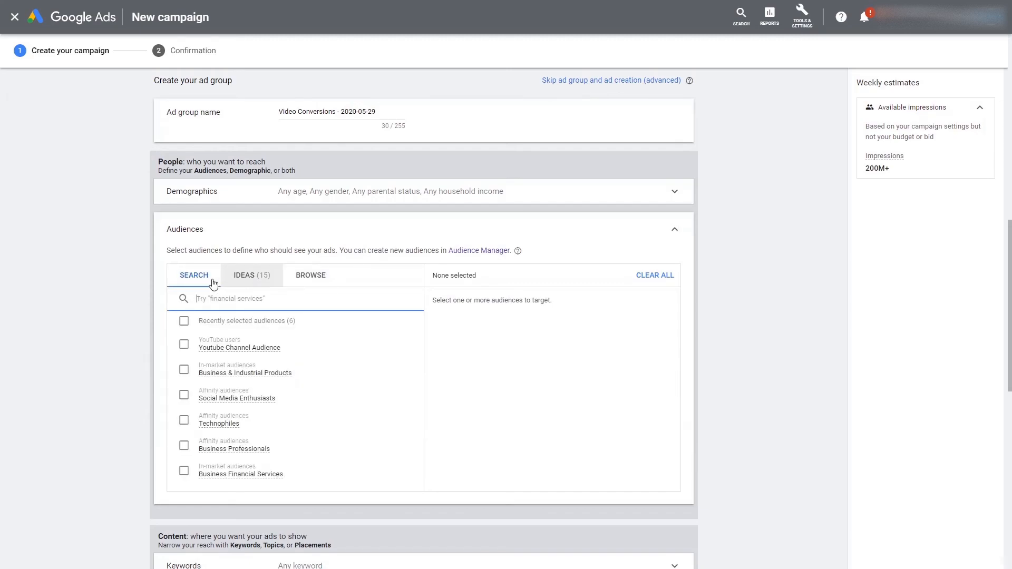
left_click(316, 278)
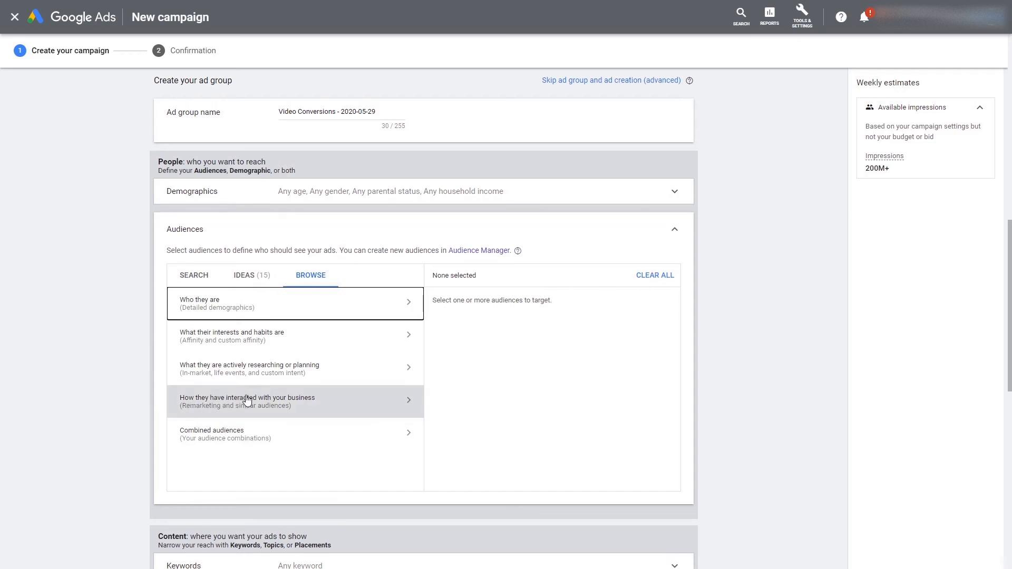
Target Youtube Channel Audience from the YouTube users who have interacted with the business
left_click(309, 406)
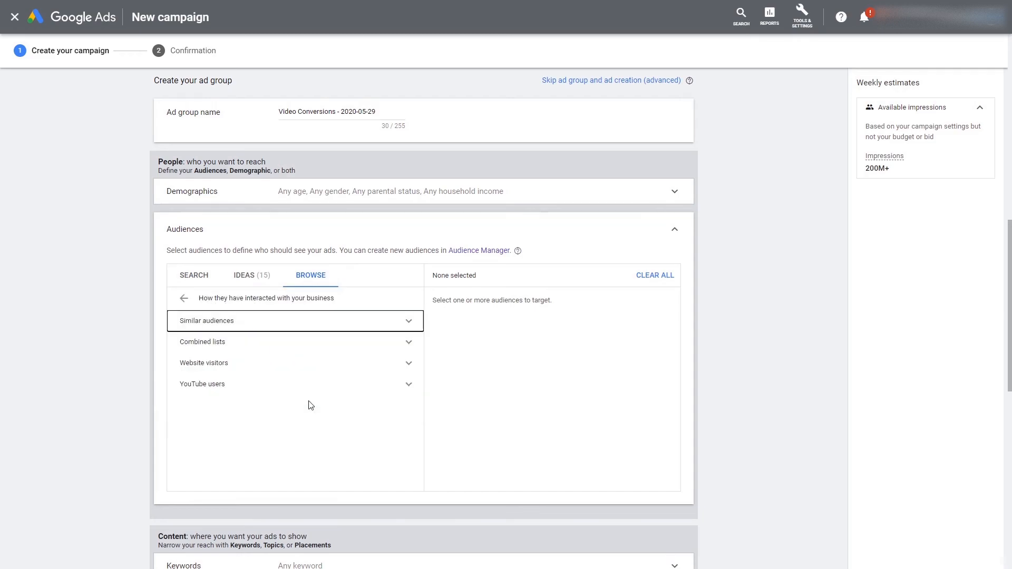
left_click(218, 385)
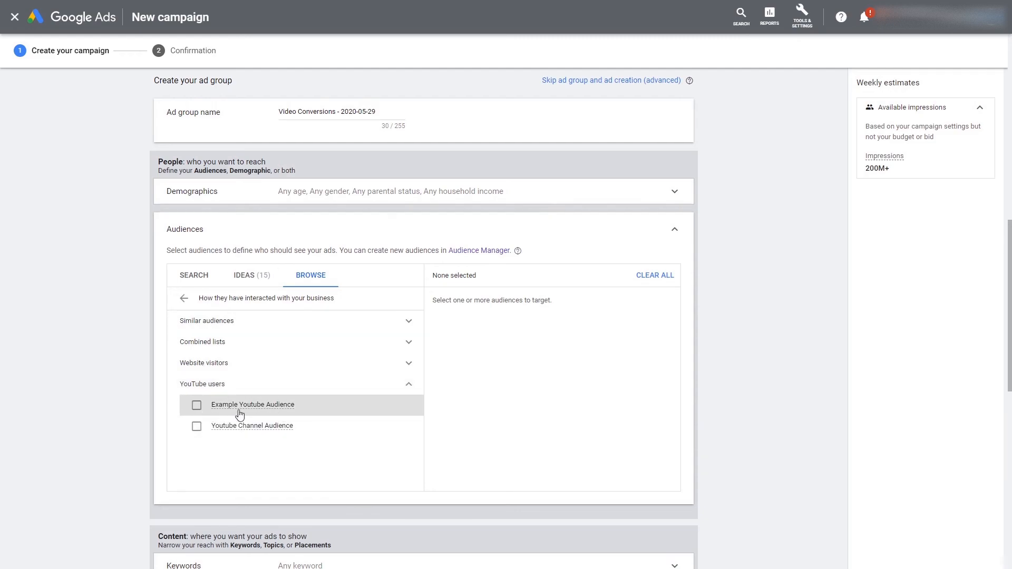
mouse_move(257, 411)
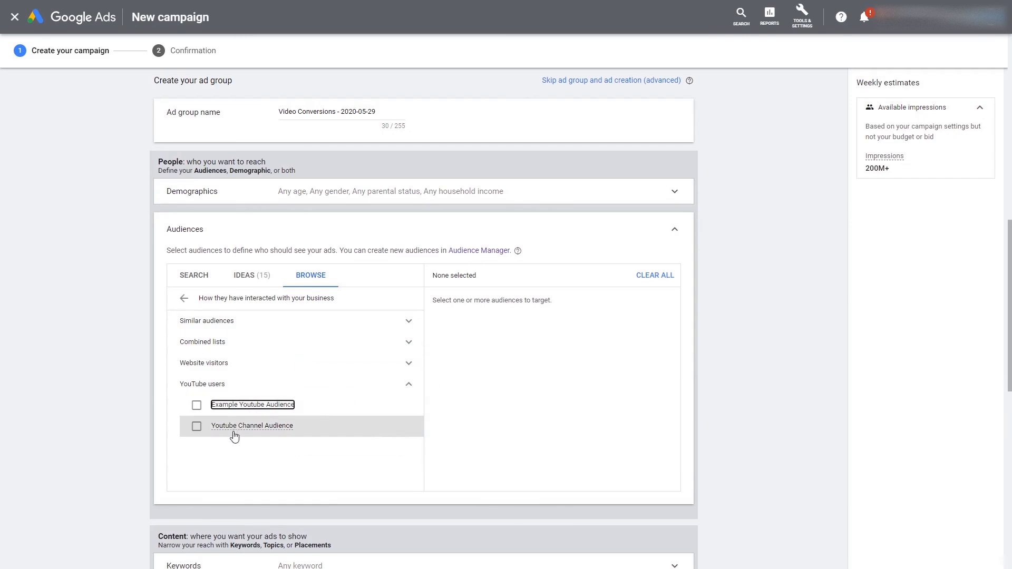
mouse_move(233, 427)
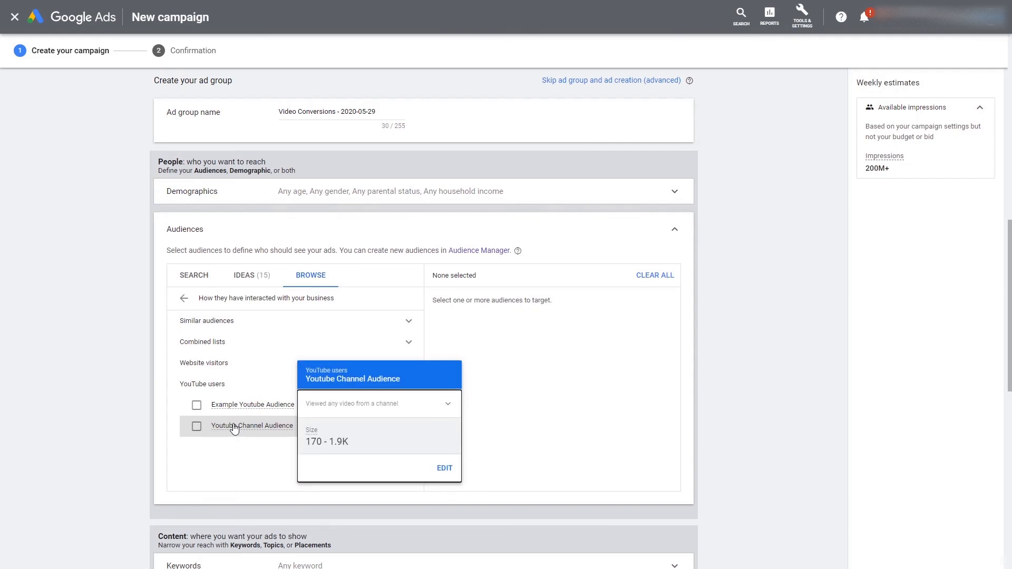
left_click(196, 426)
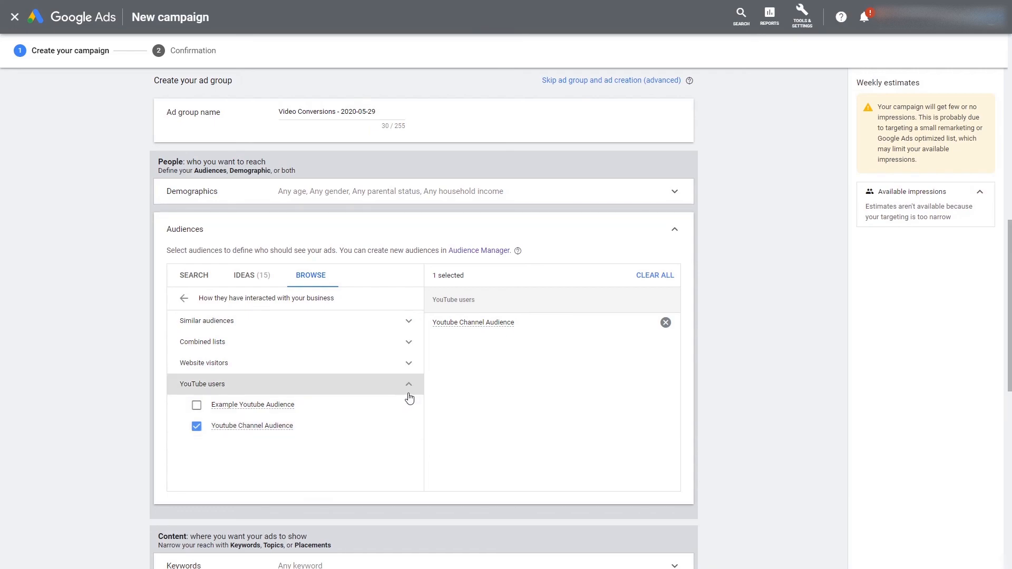
scroll(411, 403, "down", 3)
scroll(364, 327, "down", 4)
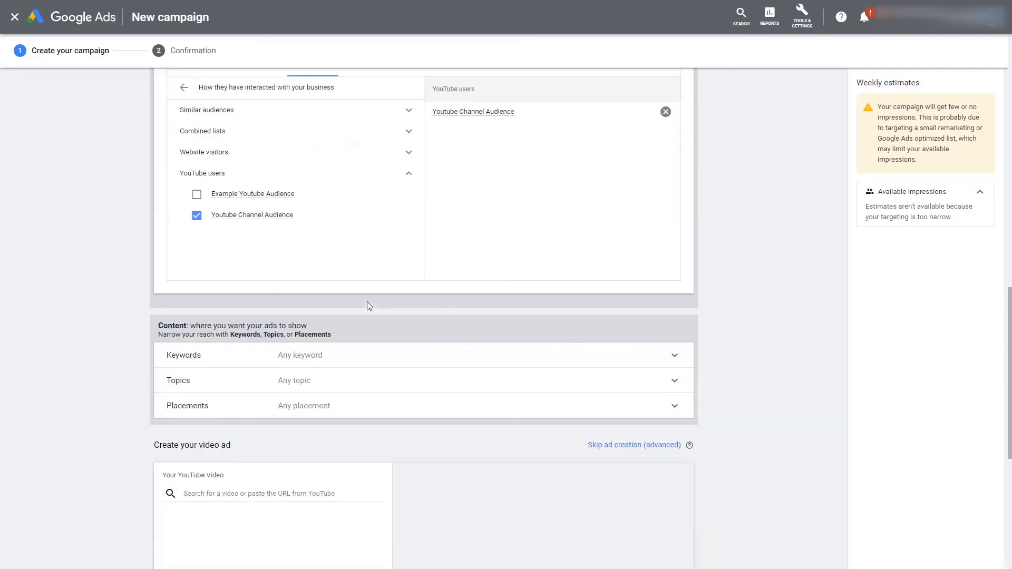
scroll(666, 350, "up", 2)
scroll(560, 343, "up", 6)
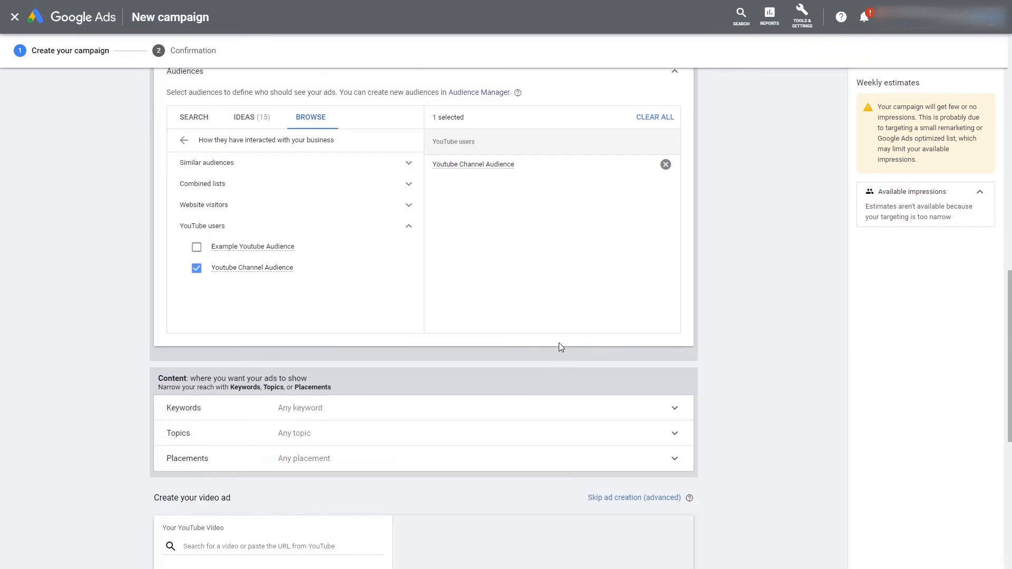